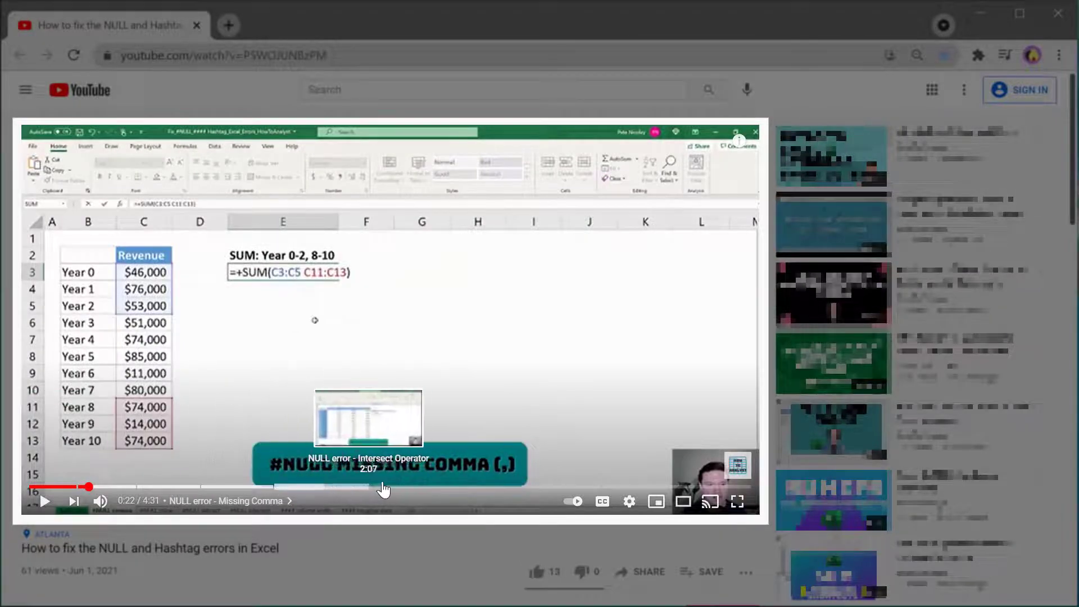
# Open a new Chrome window and a new incognito window.
pyautogui.scroll(-9, 78, 232)
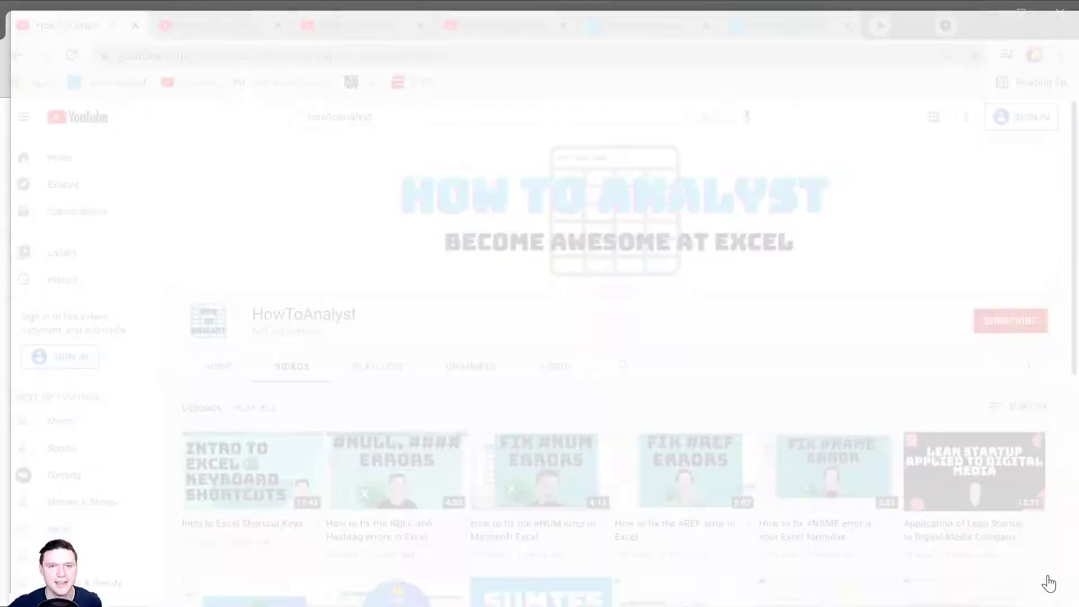
pyautogui.hotkey('ctrl', 'n')
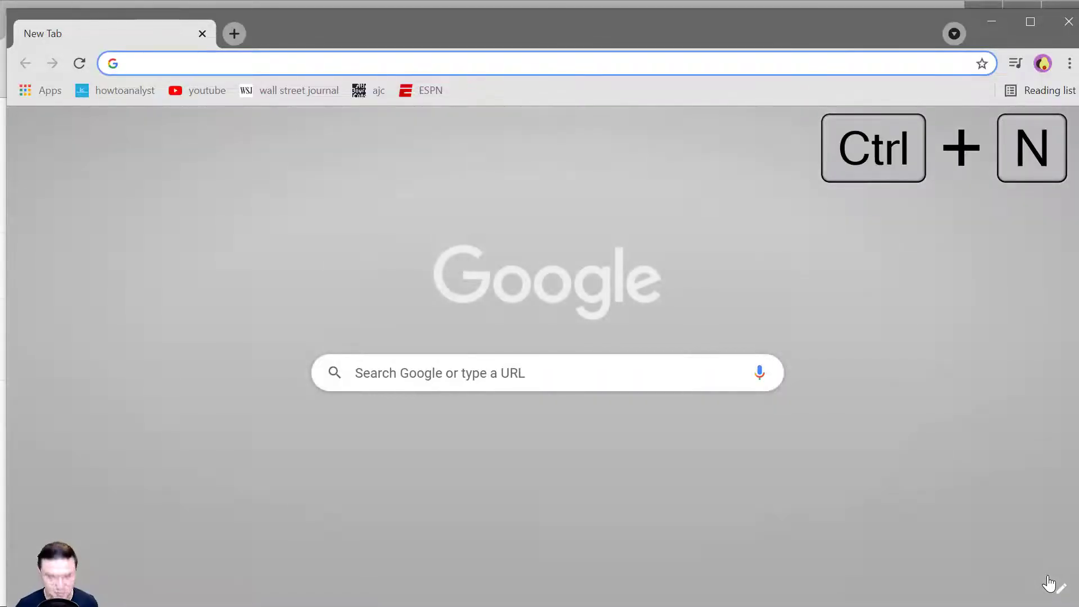
pyautogui.hotkey('ctrl', 'shift', 'n')
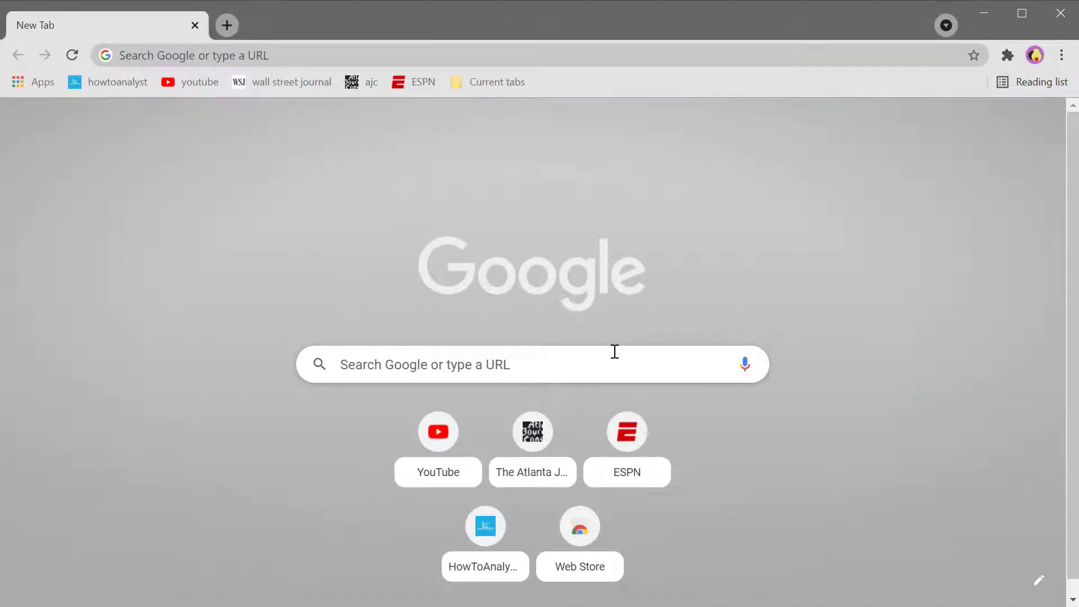
# Turn on Hide shortcuts in the New Tab page's shortcut settings and confirm.
pyautogui.click(1039, 580)
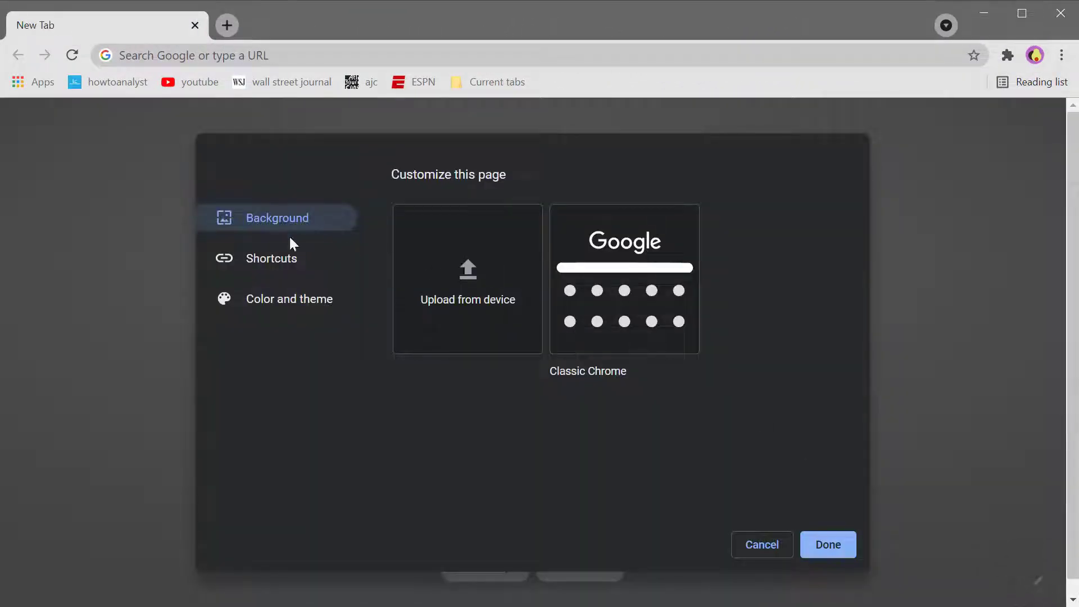
pyautogui.click(278, 259)
pyautogui.click(818, 468)
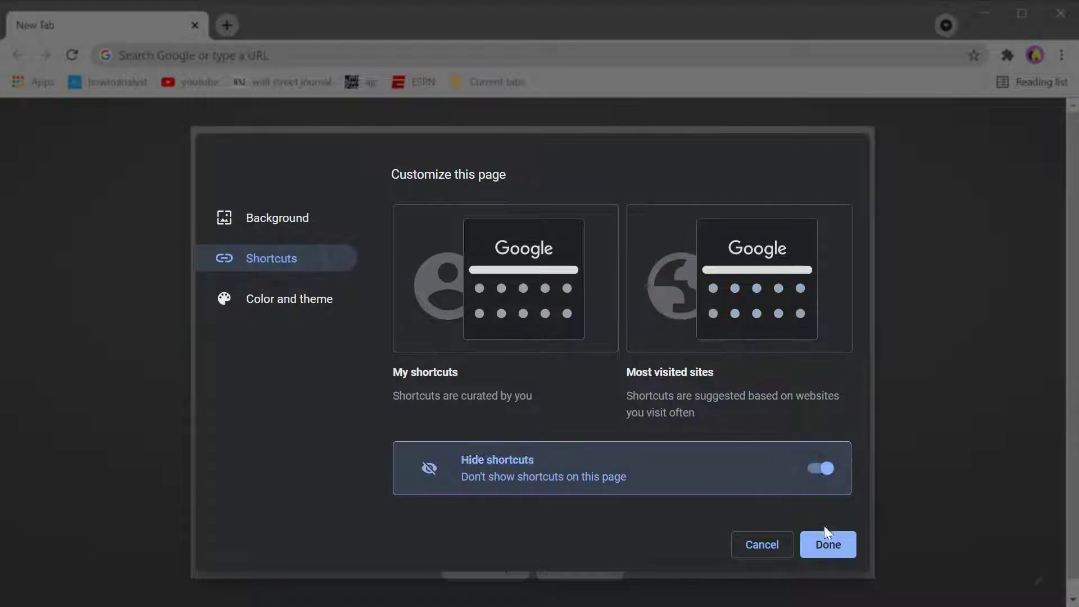
pyautogui.click(822, 546)
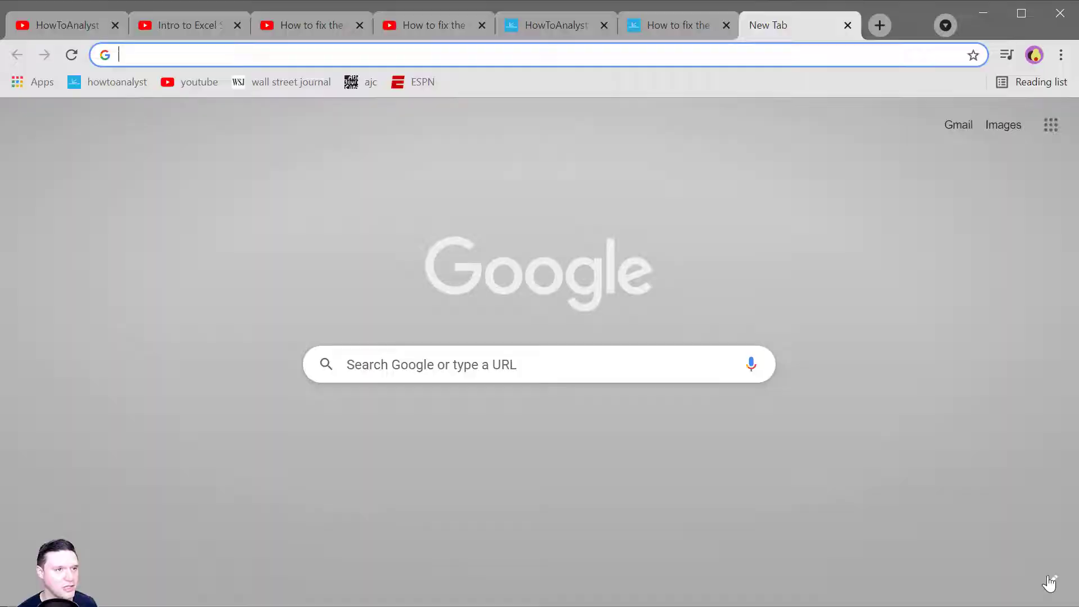
# Cycle forward and back through the tabs, then jump to the fifth blog tab and the last tab.
pyautogui.hotkey('ctrl', 'Tab')
pyautogui.hotkey('ctrl', 'Tab')
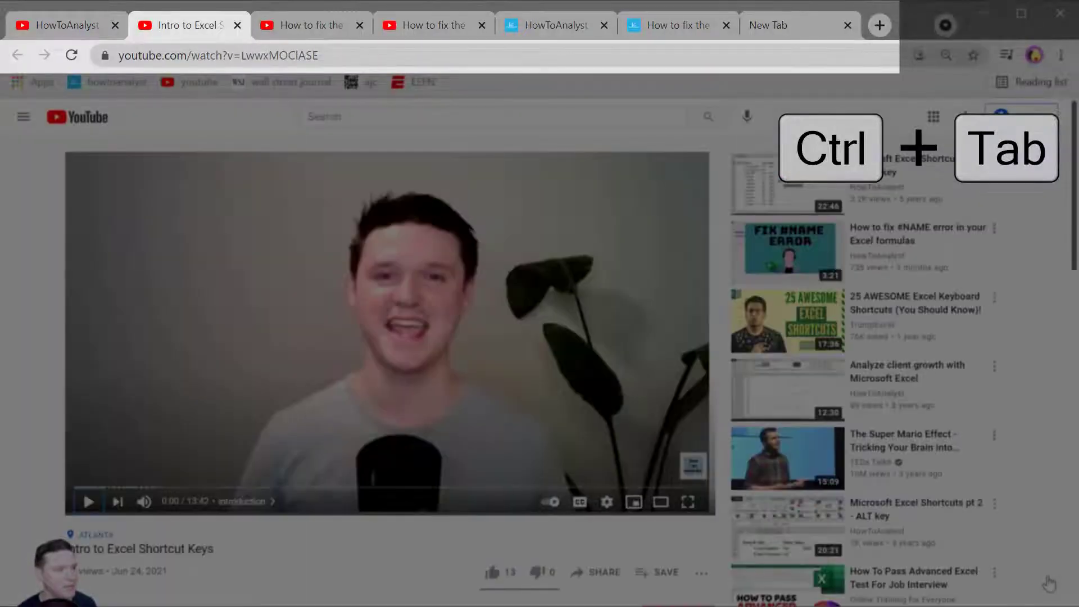
pyautogui.hotkey('ctrl', 'Tab')
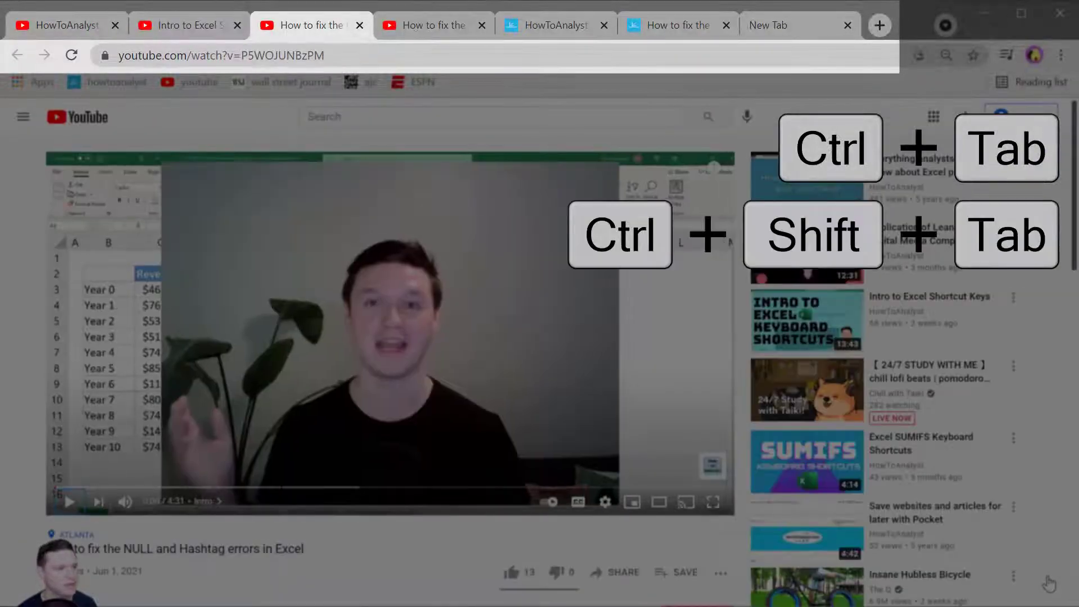
pyautogui.hotkey('ctrl', 'shift', 'Tab')
pyautogui.hotkey('ctrl', 'shift', 'Tab')
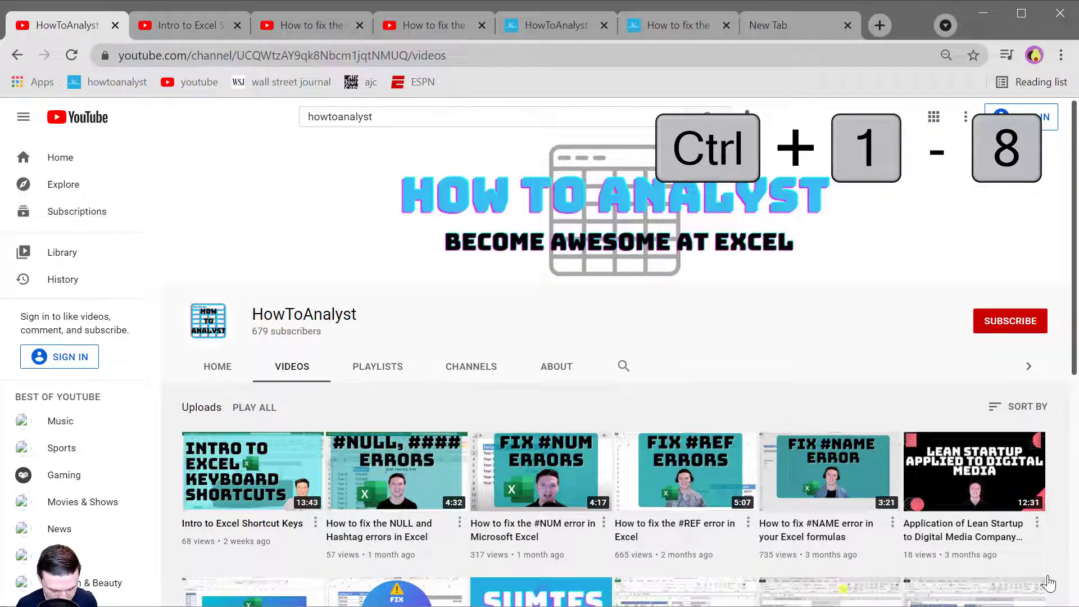
pyautogui.hotkey('ctrl', '5')
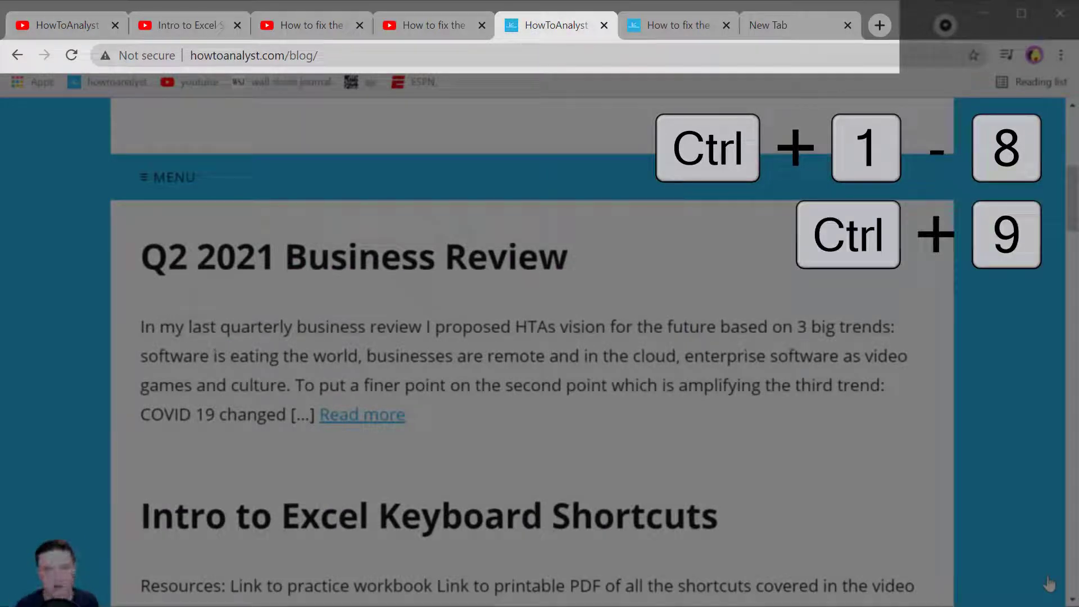
pyautogui.hotkey('ctrl', '9')
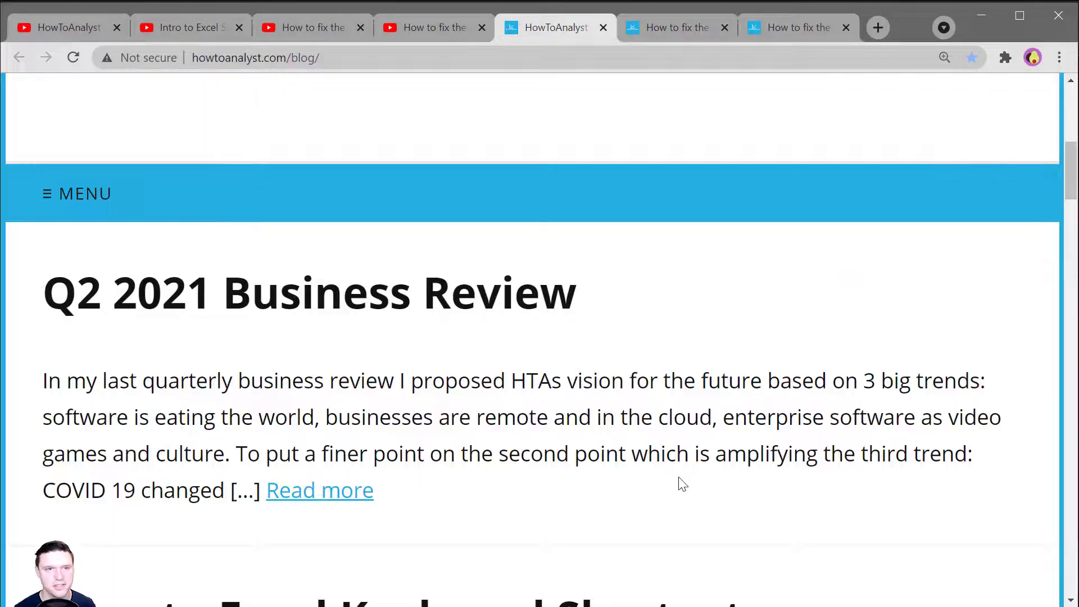
# Close and reopen the blog tab, then close windows until the #NUM error video window remains.
pyautogui.hotkey('ctrl', 'w')
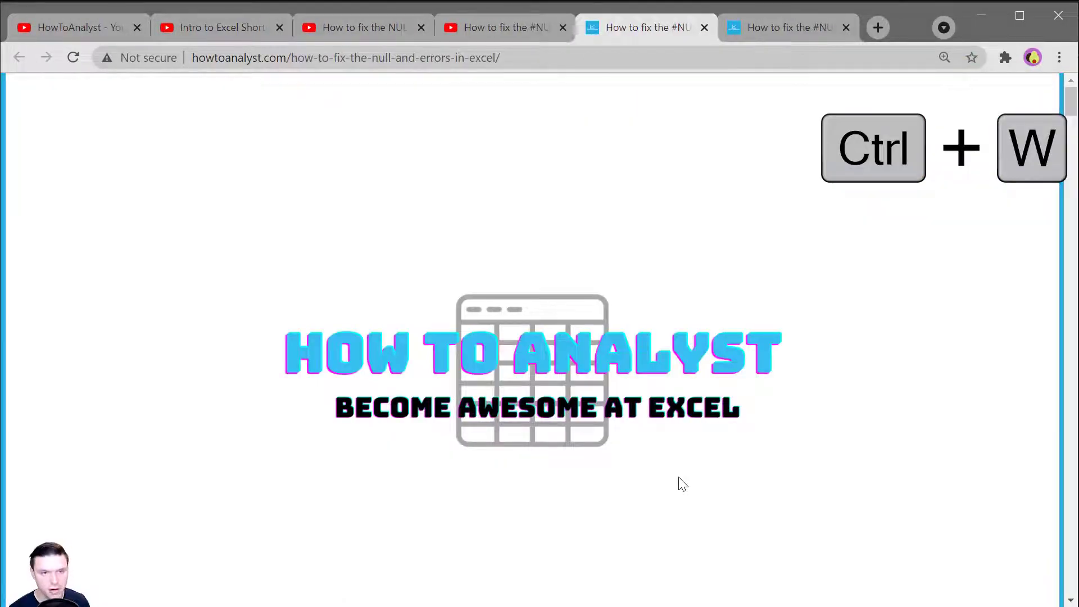
pyautogui.hotkey('ctrl', 'shift', 't')
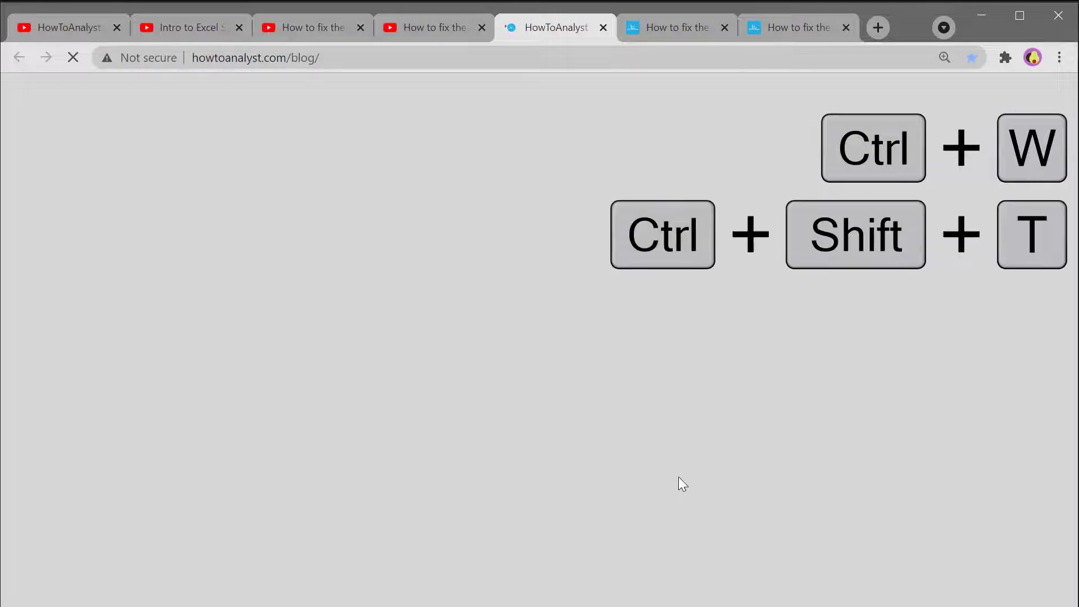
pyautogui.hotkey('ctrl', 'shift', 'w')
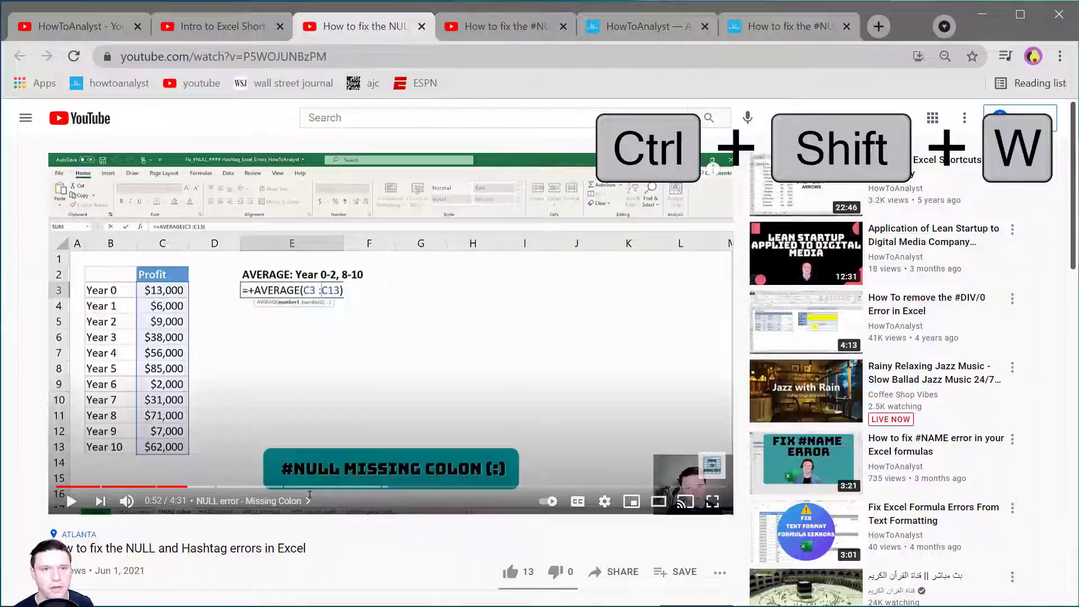
pyautogui.hotkey('ctrl', 'shift', 'w')
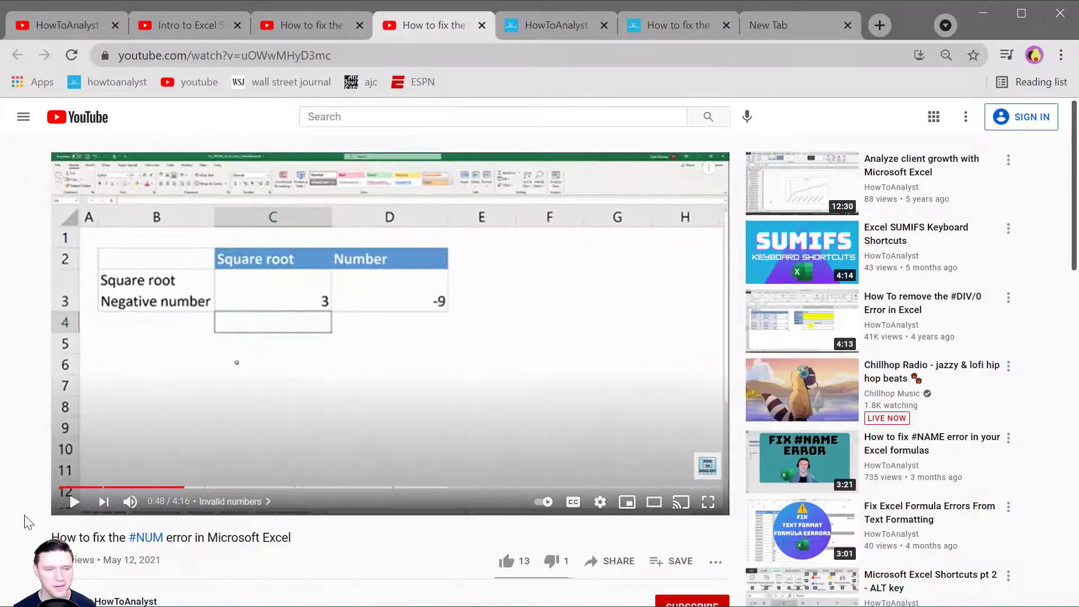
# Maximize the Chrome window, restore it to its previous size, then open Chrome's main menu.
pyautogui.hotkey('alt', 'space')
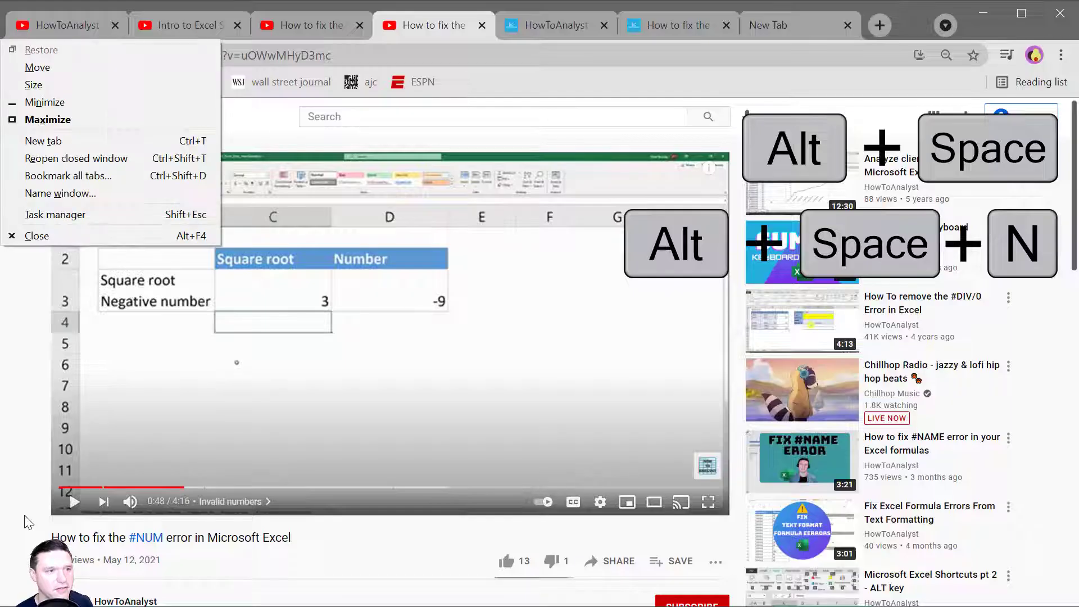
pyautogui.press('x')
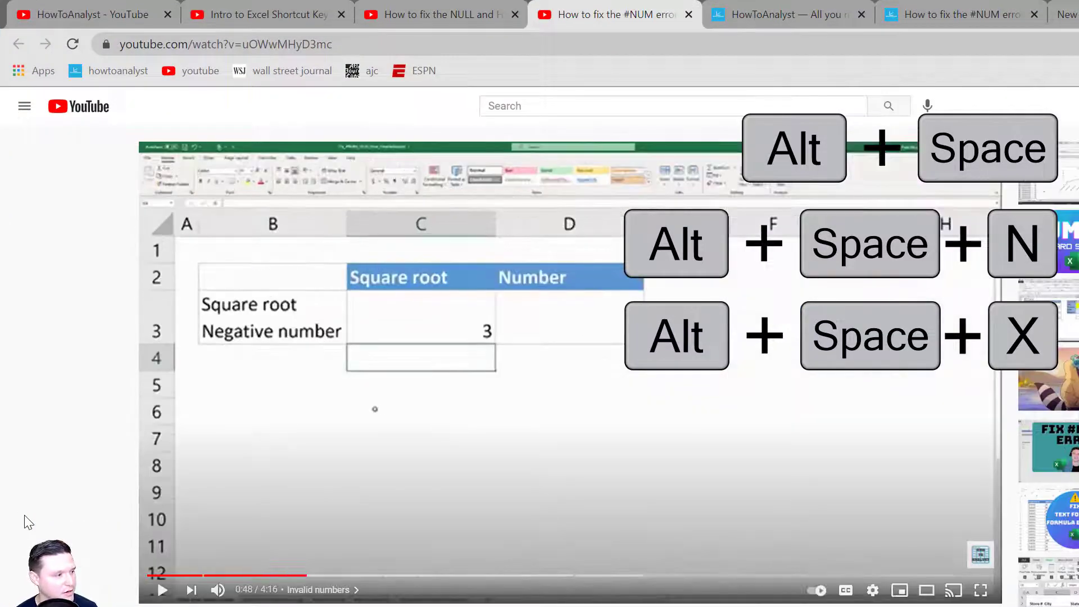
pyautogui.hotkey('alt', 'space')
pyautogui.press('r')
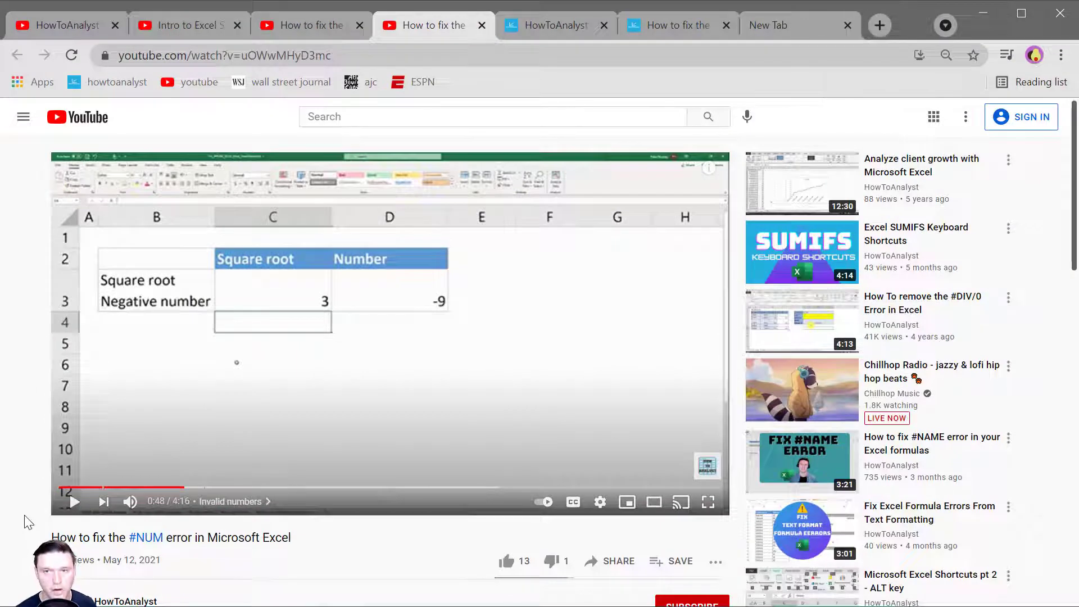
pyautogui.hotkey('alt', 'f')
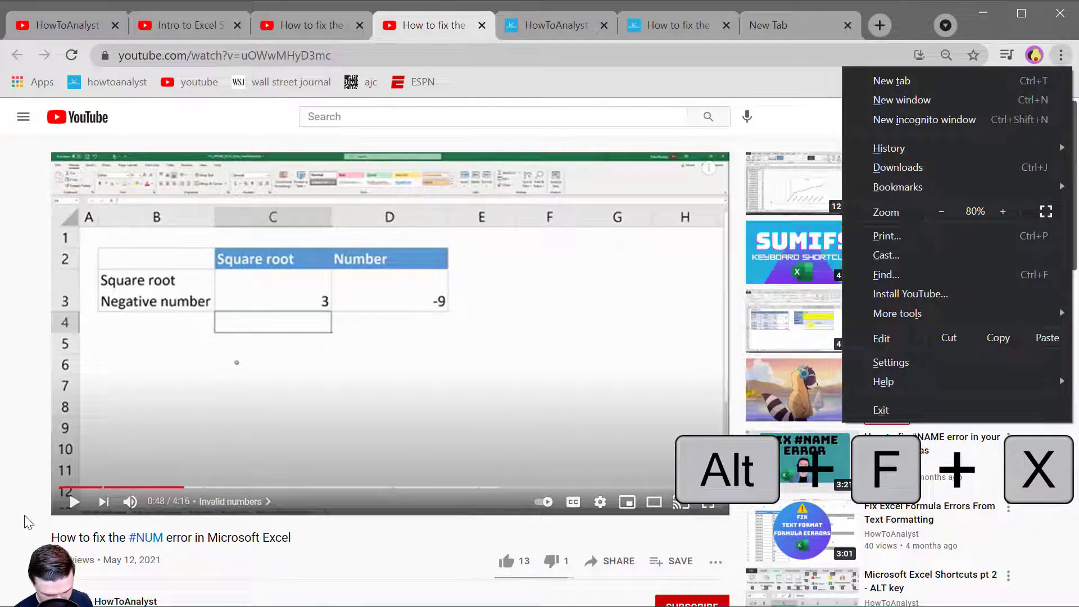
# Quit Chrome, review the On startup pages in Settings, and start printing the #NUM error article.
pyautogui.press('x')
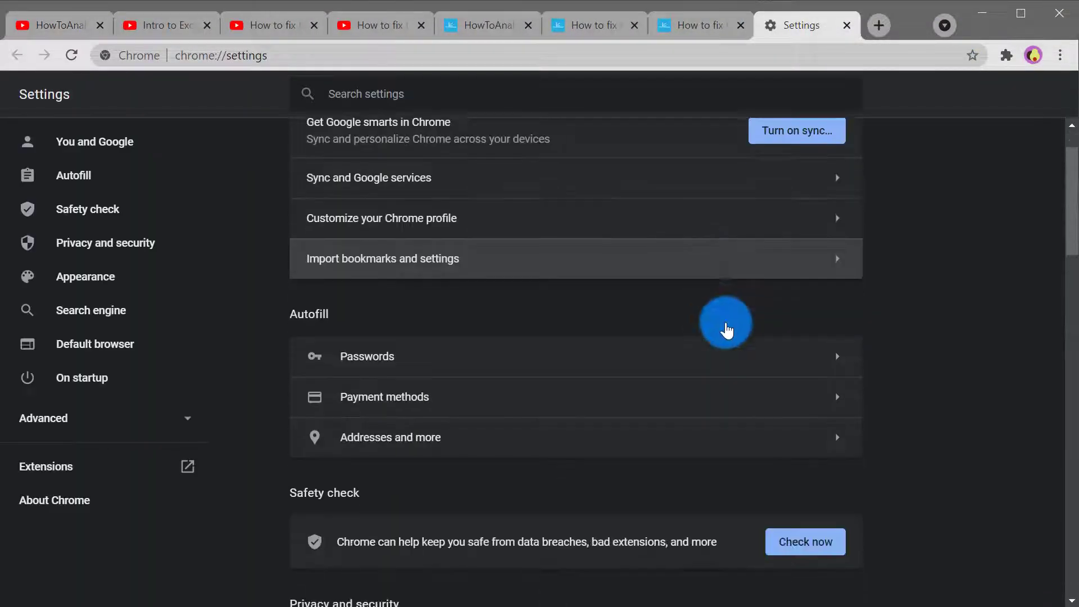
pyautogui.scroll(-9, 1026, 369)
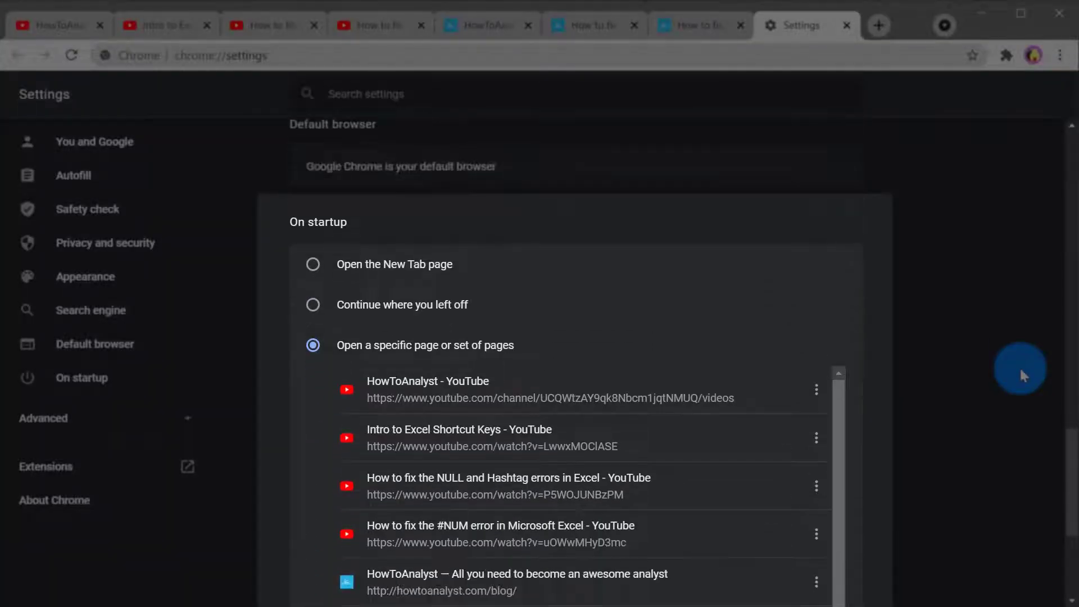
pyautogui.hotkey('ctrl', 'p')
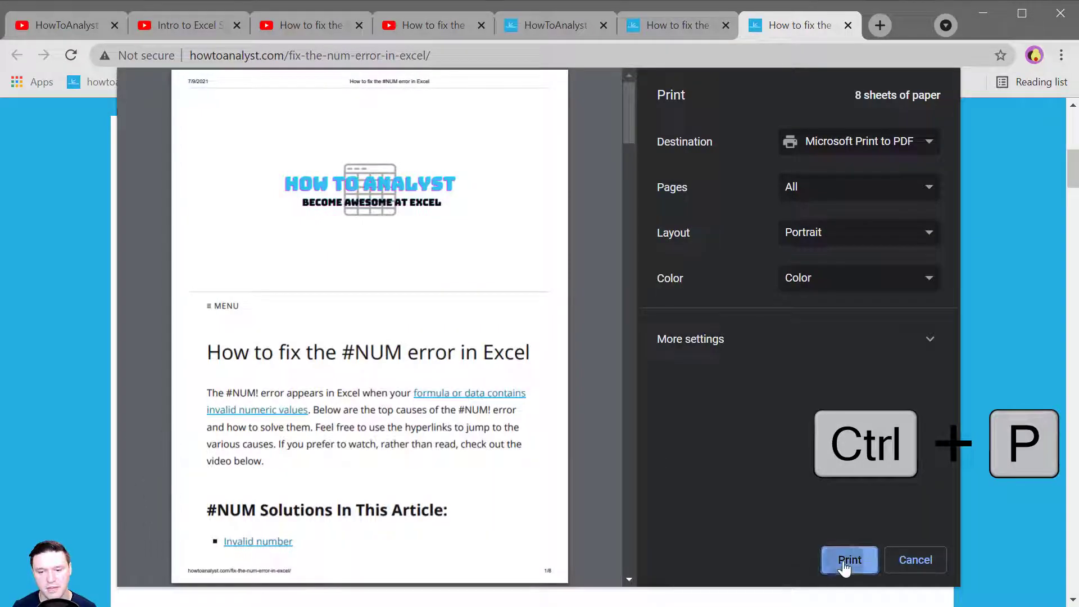
# Cancel saving the article as a PDF, then reload and hard-reload the #NUM error page.
pyautogui.click(846, 562)
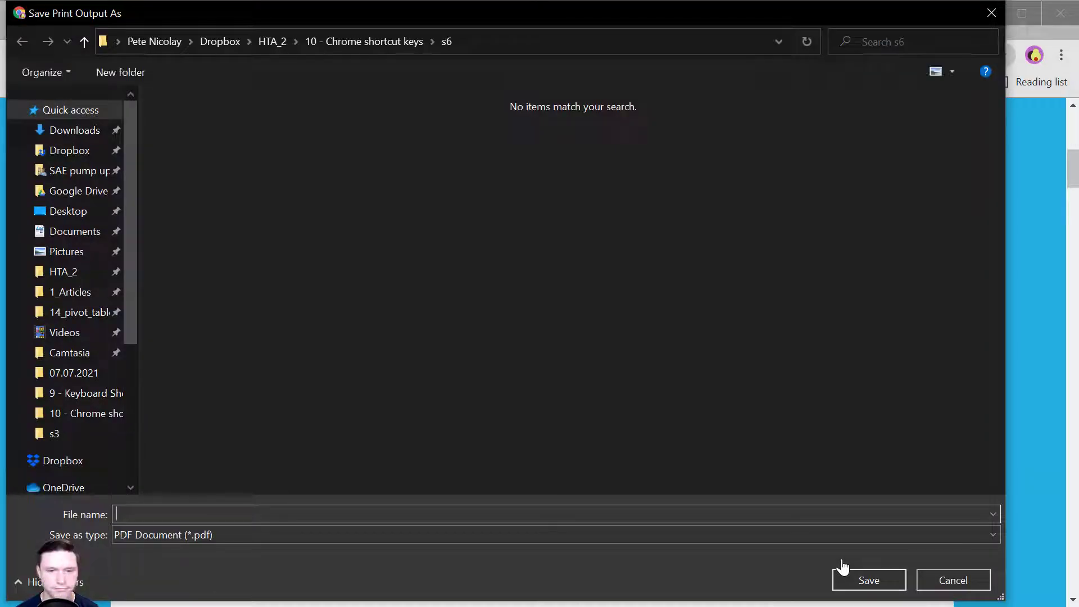
pyautogui.press('Escape')
pyautogui.hotkey('ctrl', 'r')
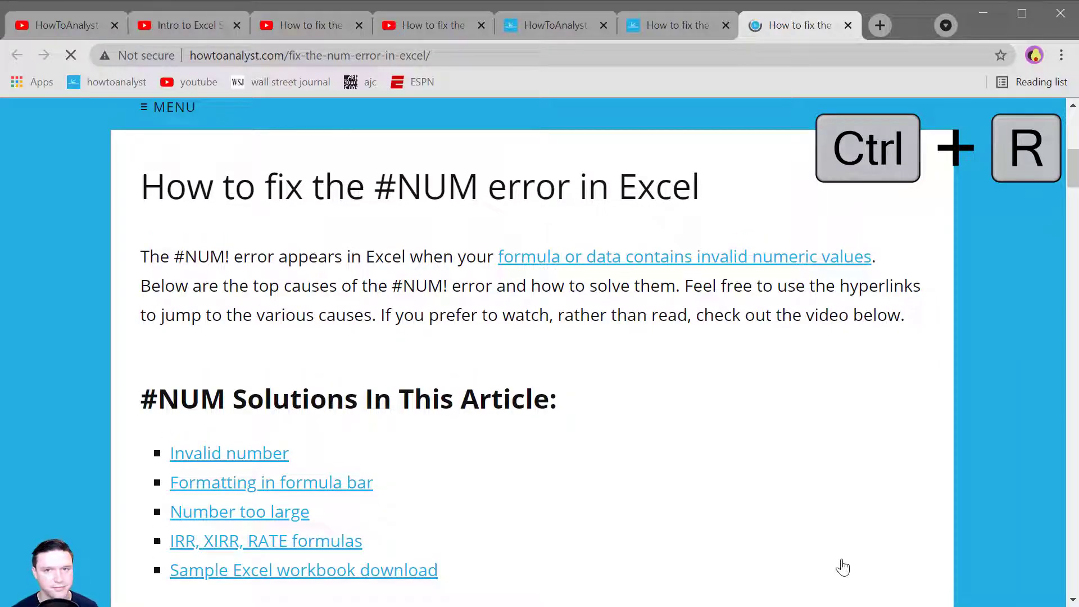
pyautogui.hotkey('ctrl', 'shift', 'r')
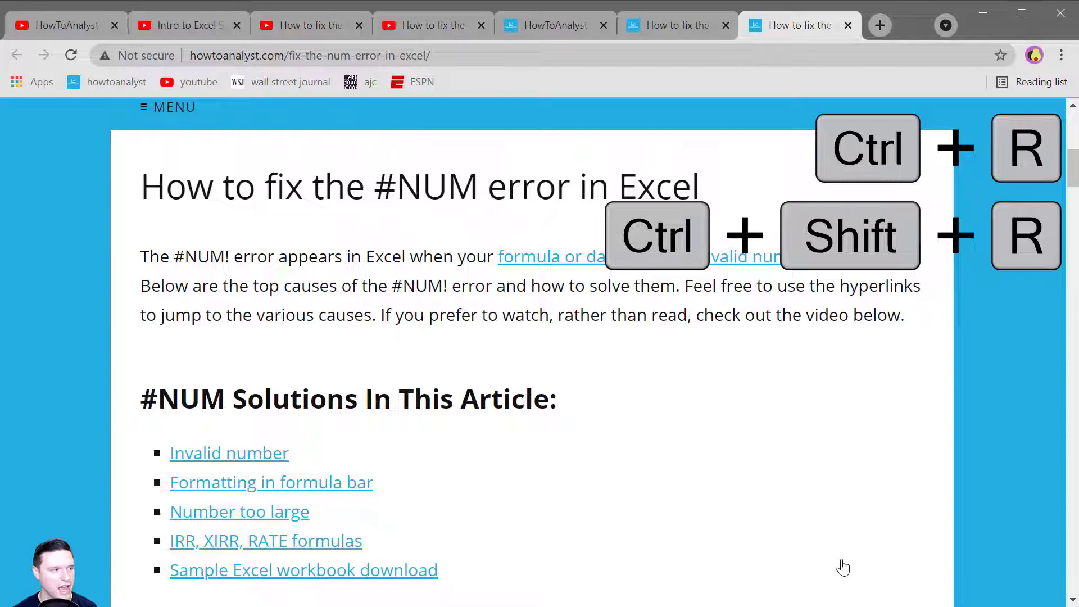
pyautogui.scroll(8, 843, 568)
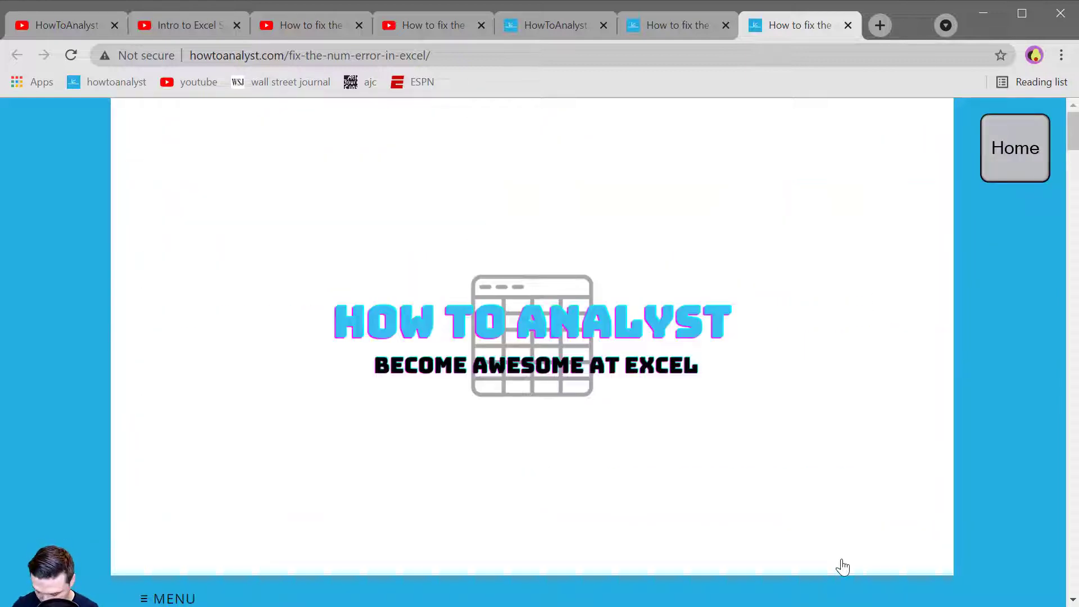
# Page down through the #NUM error article, then jump to its end with the comment form.
pyautogui.scroll(-15, 842, 568)
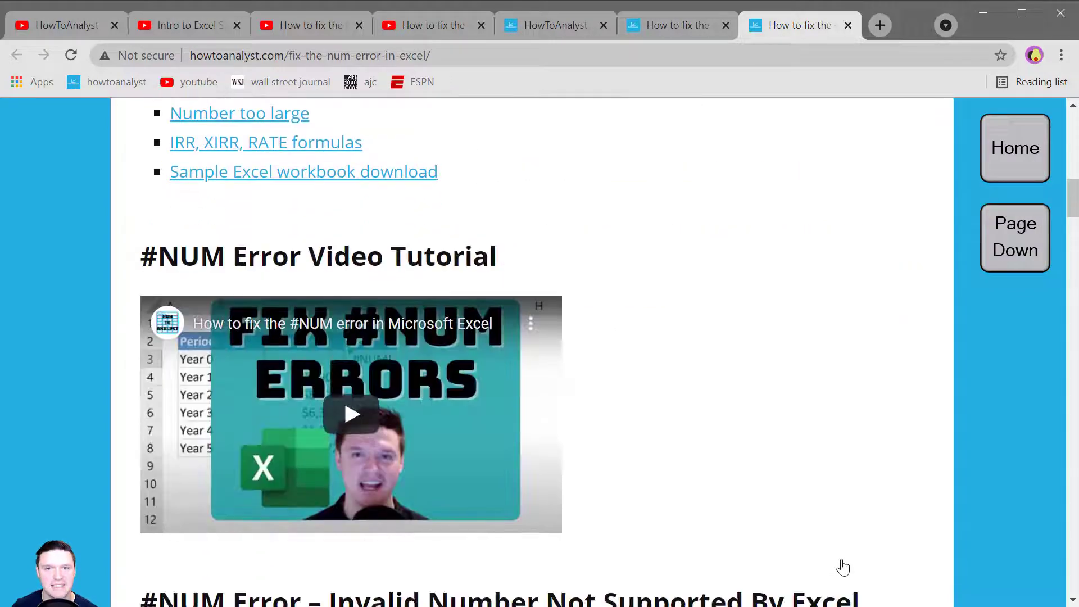
pyautogui.press('pagedown')
pyautogui.press('pagedown')
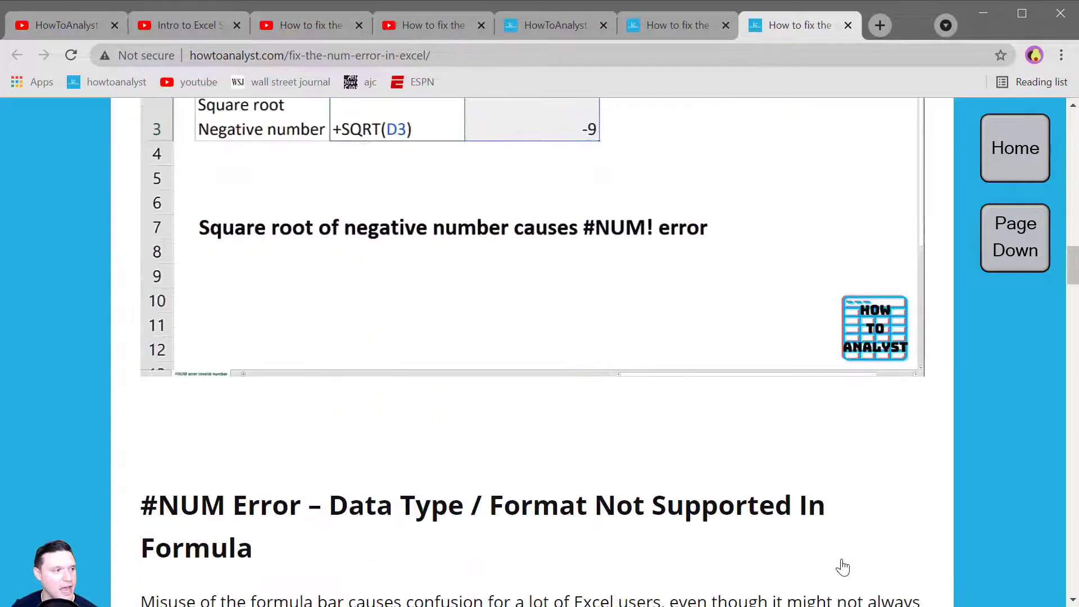
pyautogui.scroll(20, 843, 566)
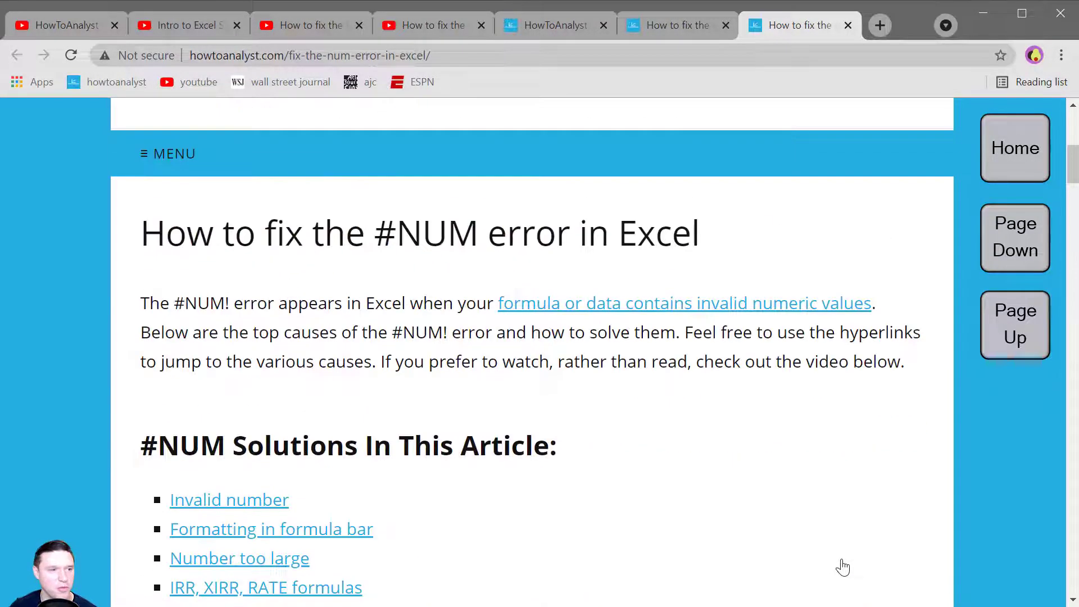
pyautogui.press('End')
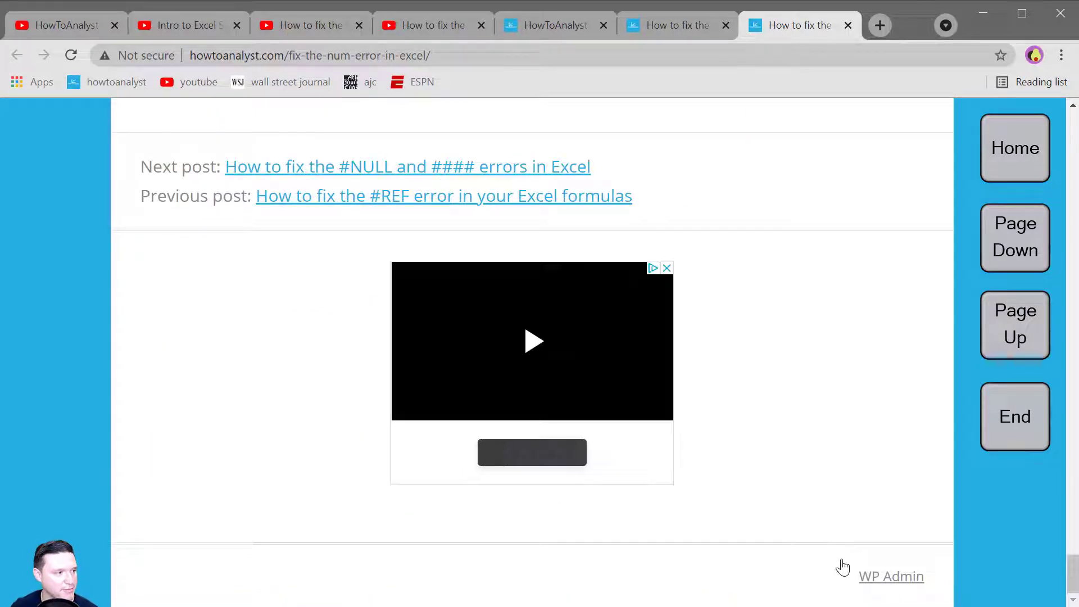
pyautogui.scroll(10, 841, 568)
# Move between the comment form's Name, Email and Website fields and back to Name.
pyautogui.click(260, 184)
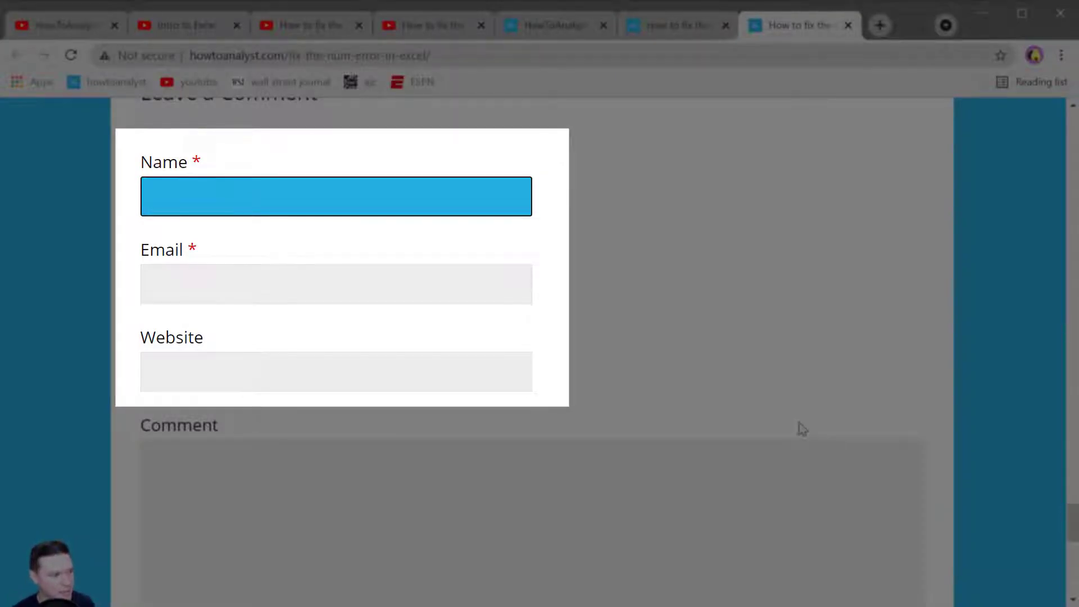
pyautogui.press('Tab')
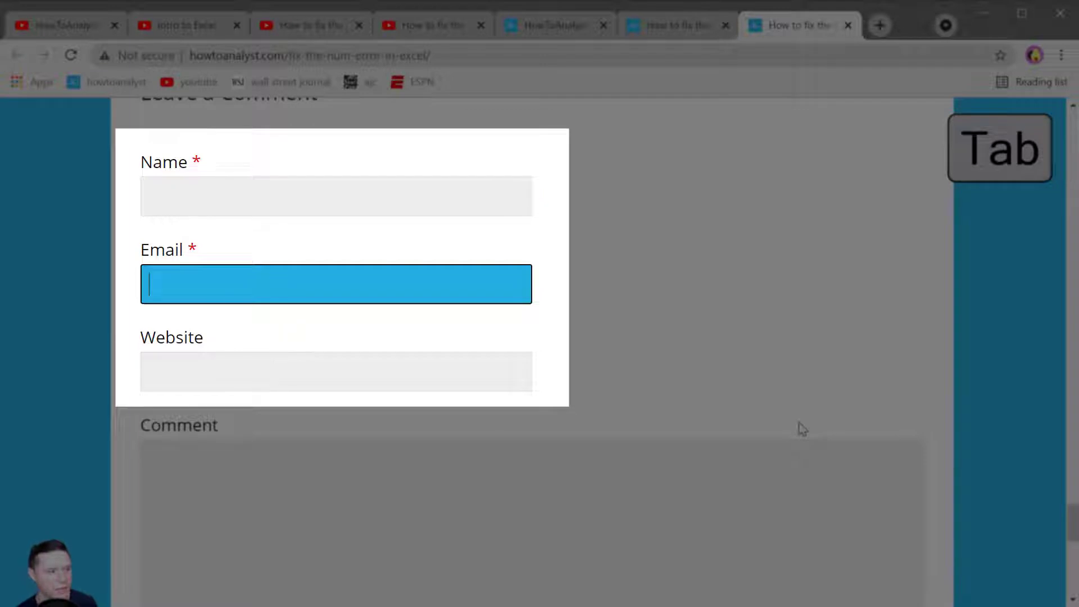
pyautogui.press('Tab')
pyautogui.hotkey('shift', 'Tab')
pyautogui.hotkey('shift', 'Tab')
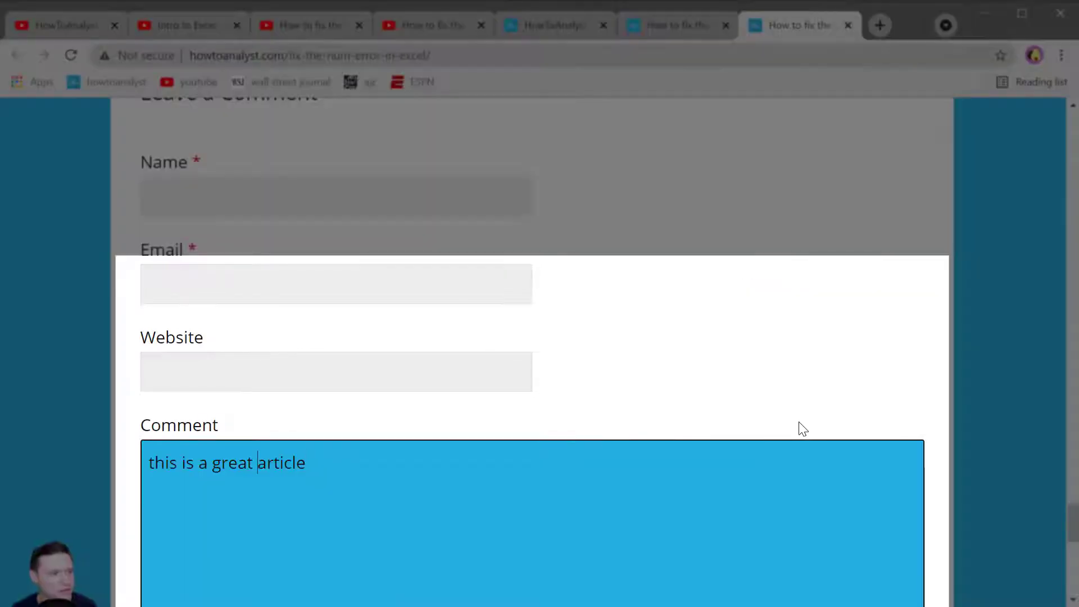
# Move through the test comment by word, delete it word by word, and bookmark the article.
pyautogui.hotkey('ctrl', 'Left')
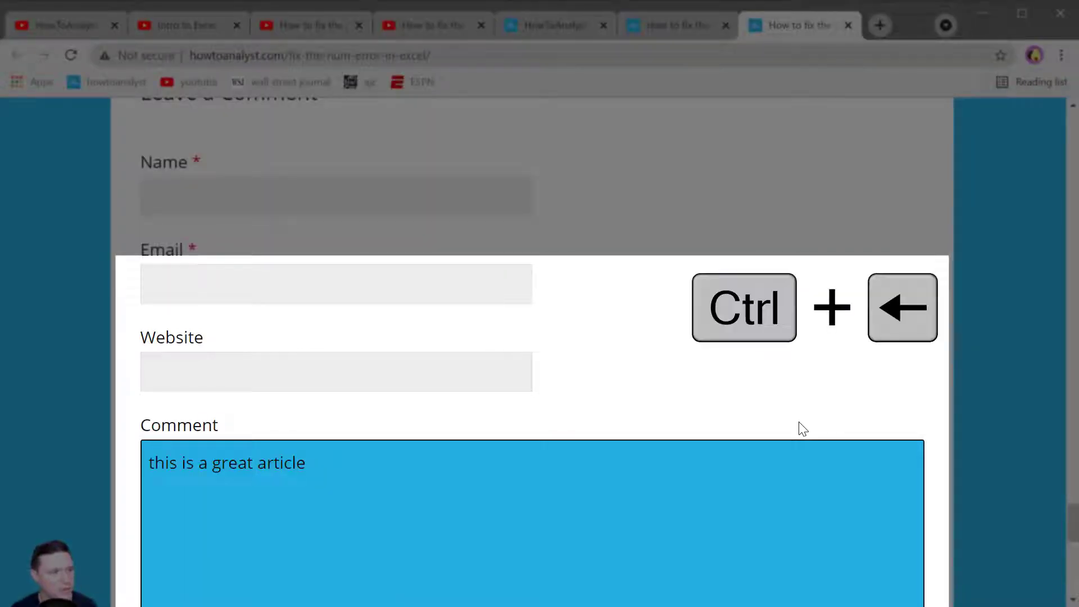
pyautogui.hotkey('ctrl', 'Left')
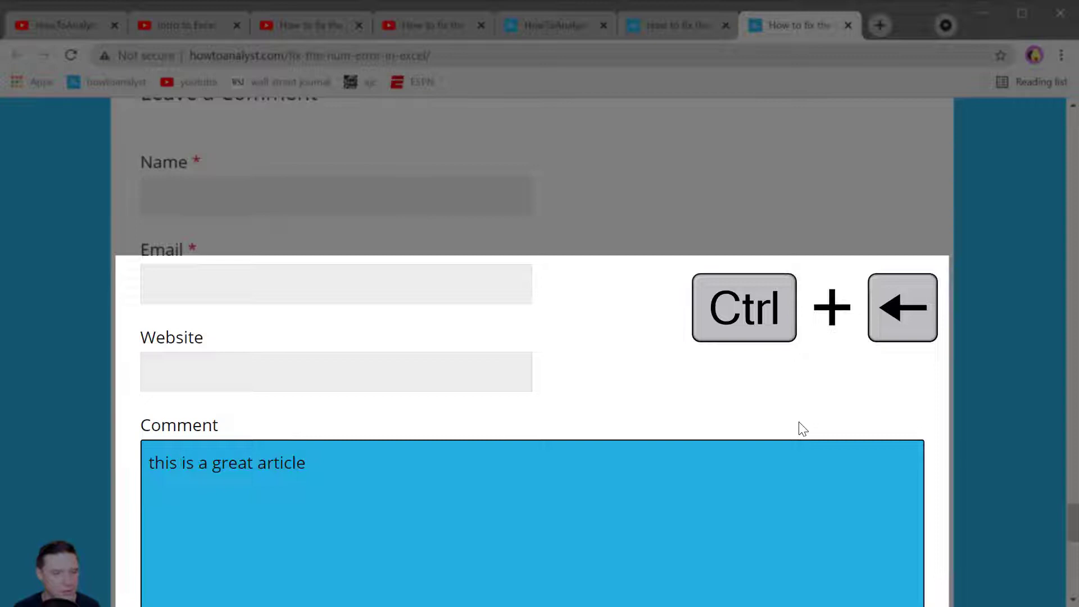
pyautogui.hotkey('ctrl', 'Right')
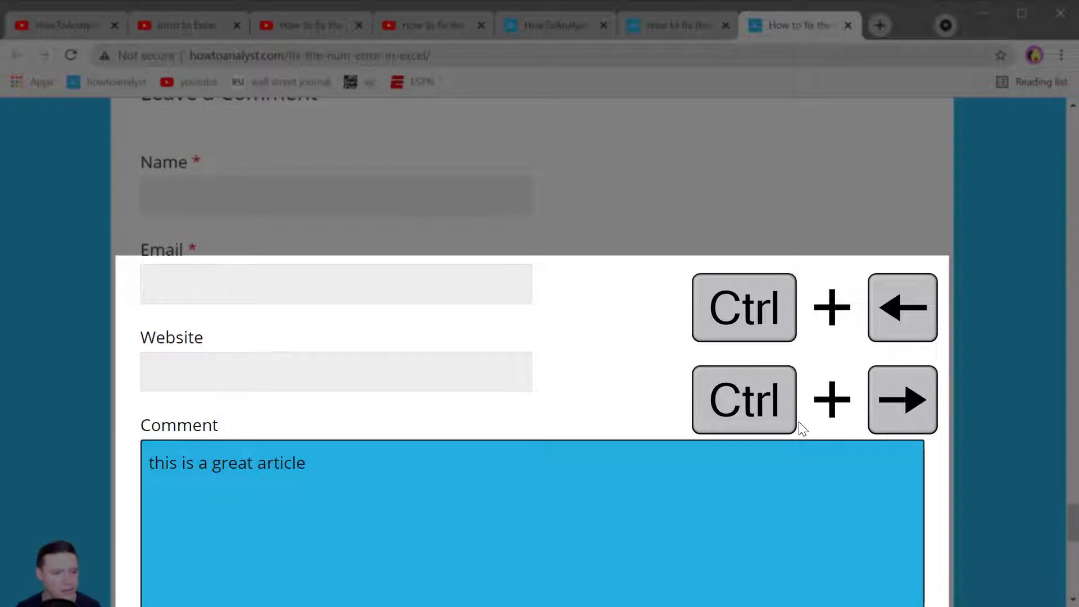
pyautogui.hotkey('ctrl', 'BackSpace')
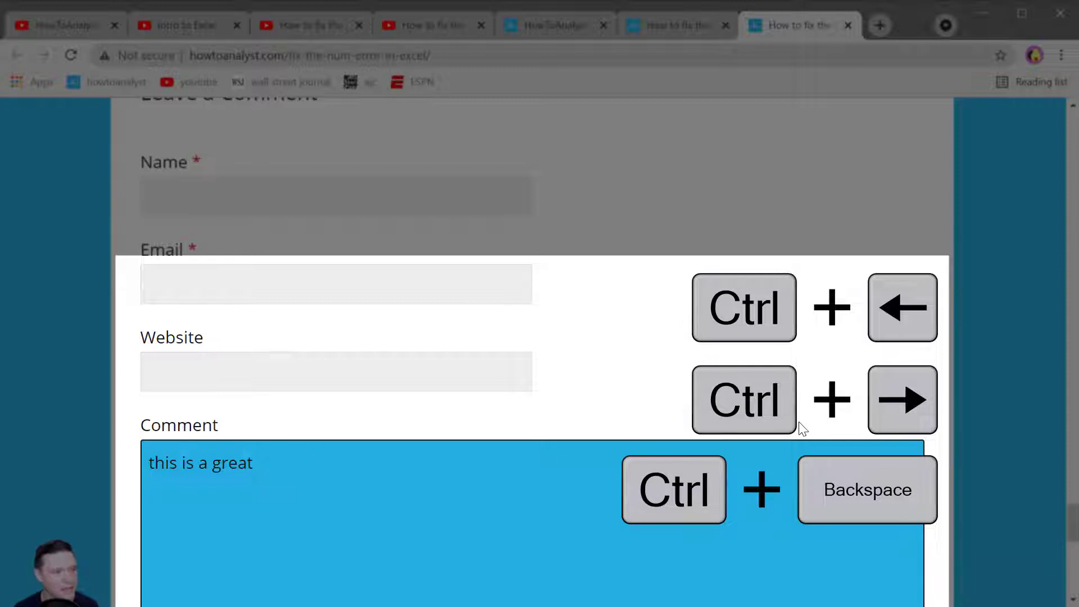
pyautogui.hotkey('ctrl', 'BackSpace')
pyautogui.hotkey('ctrl', 'BackSpace')
pyautogui.hotkey('ctrl', 'BackSpace')
pyautogui.hotkey('ctrl', 'BackSpace')
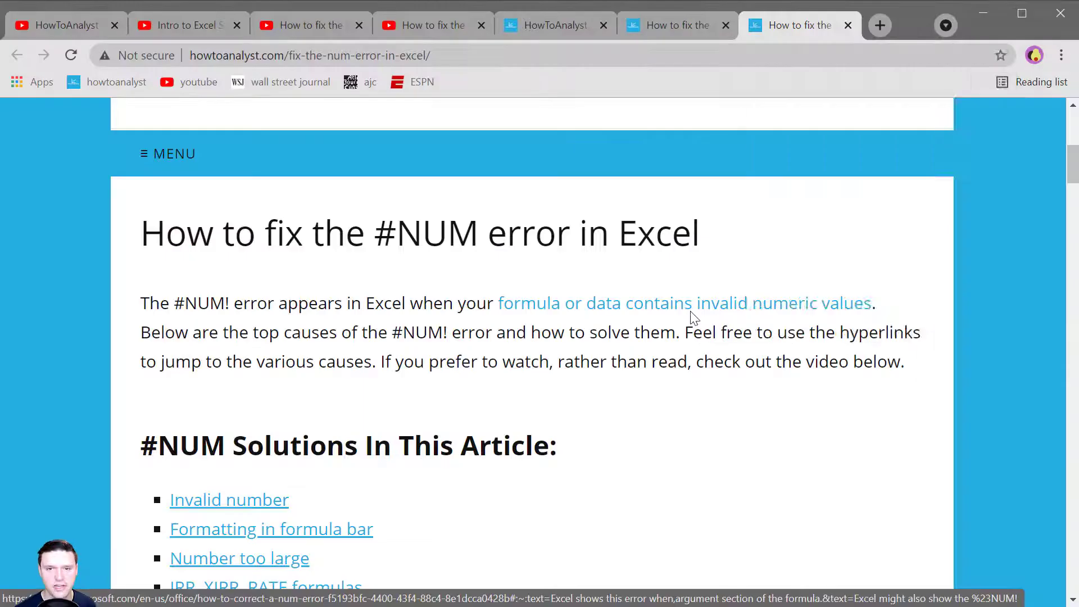
pyautogui.hotkey('ctrl', 'd')
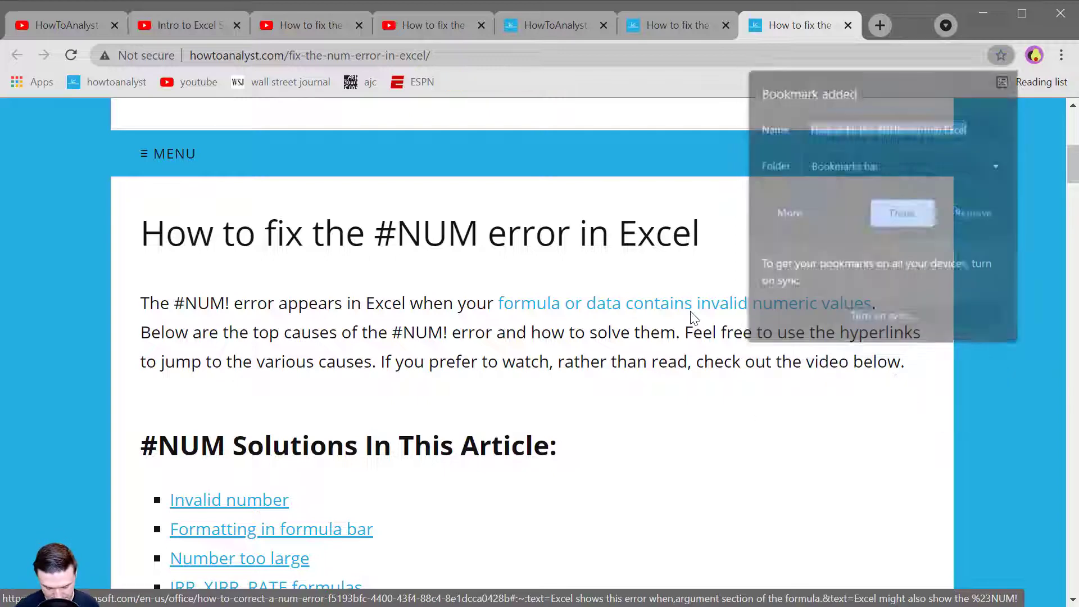
# Toggle full screen, zoom in and out, reset zoom to default, then go to the first tab's video.
pyautogui.press('F11')
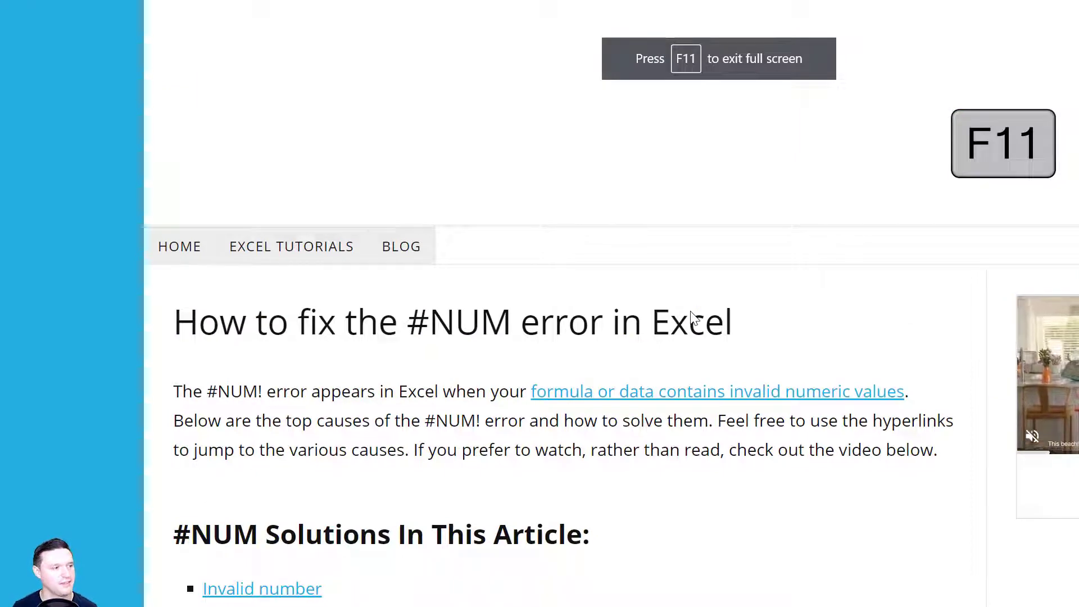
pyautogui.press('F11')
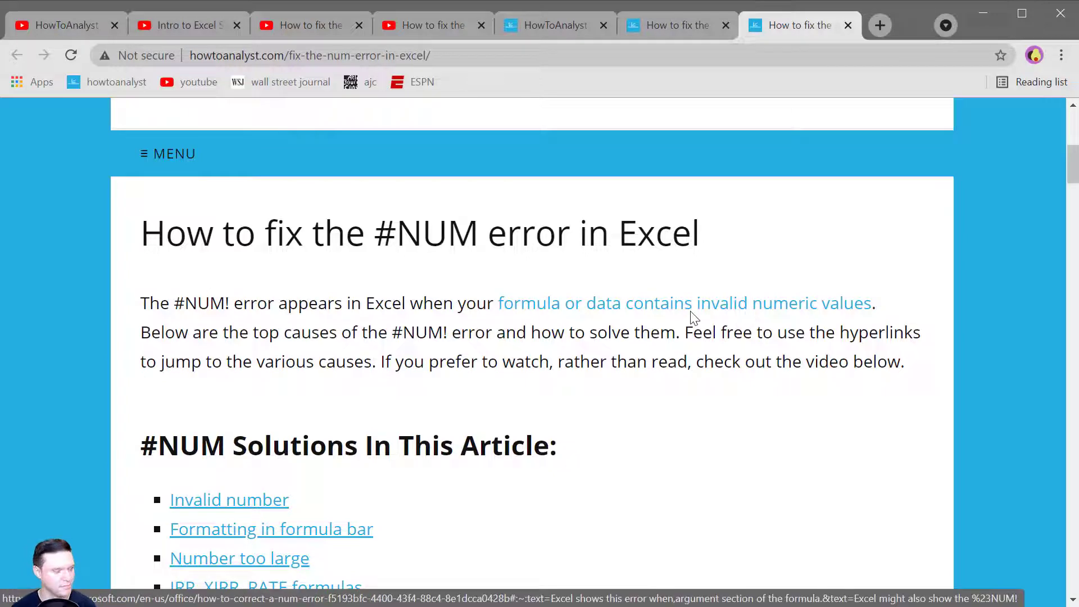
pyautogui.hotkey('ctrl', '+')
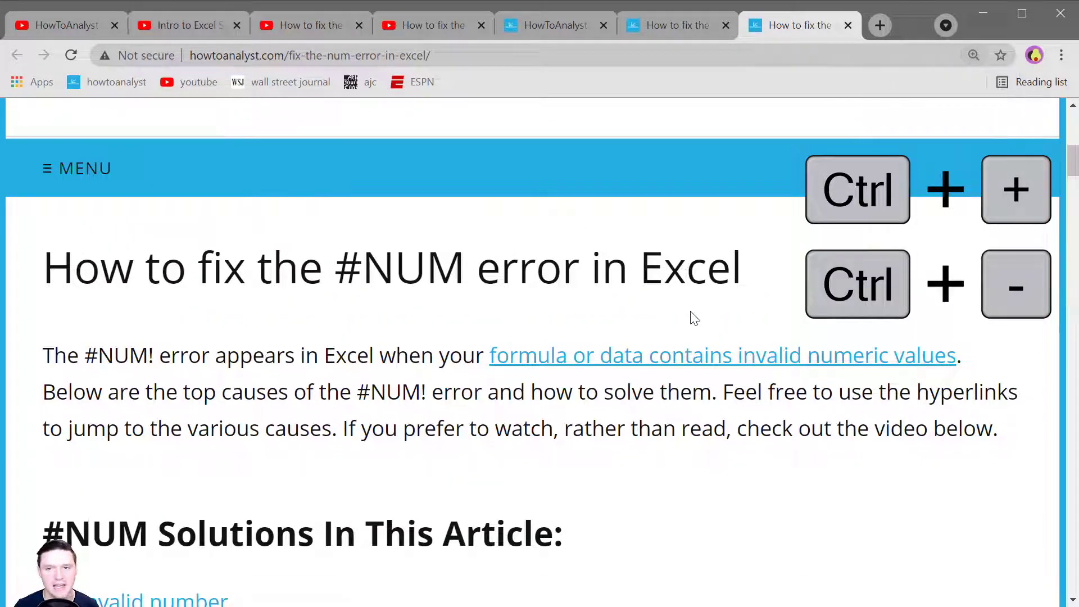
pyautogui.hotkey('ctrl', '-')
pyautogui.hotkey('ctrl', '-')
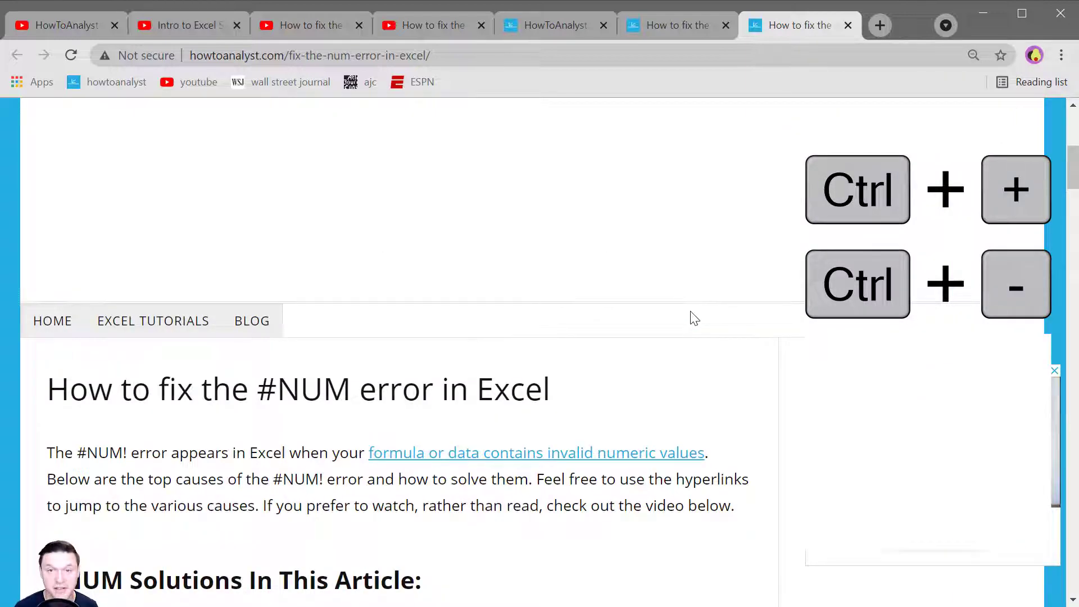
pyautogui.hotkey('ctrl', '+')
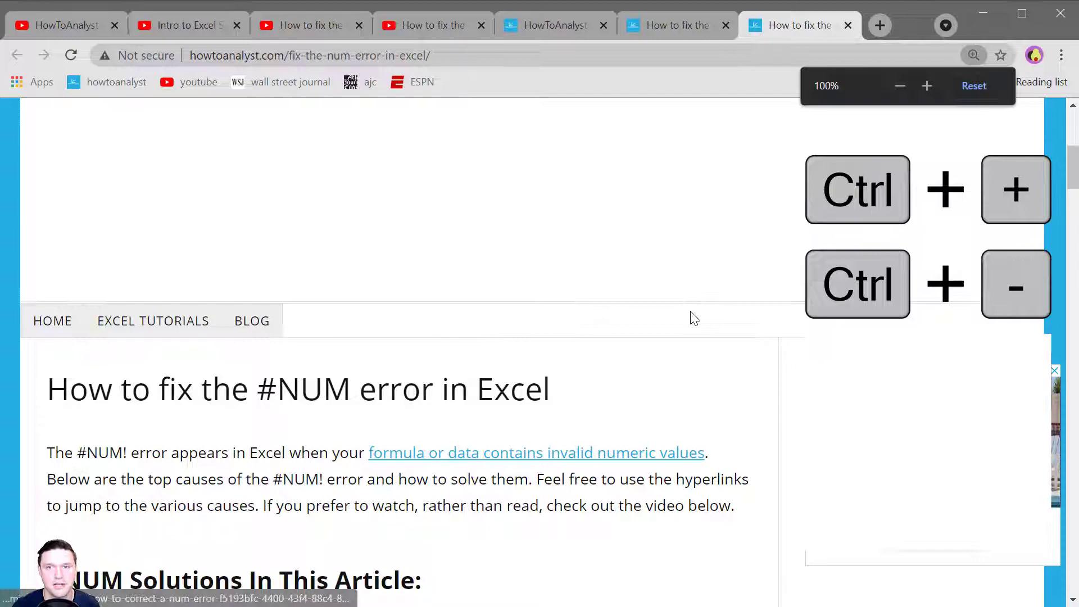
pyautogui.hotkey('ctrl', '0')
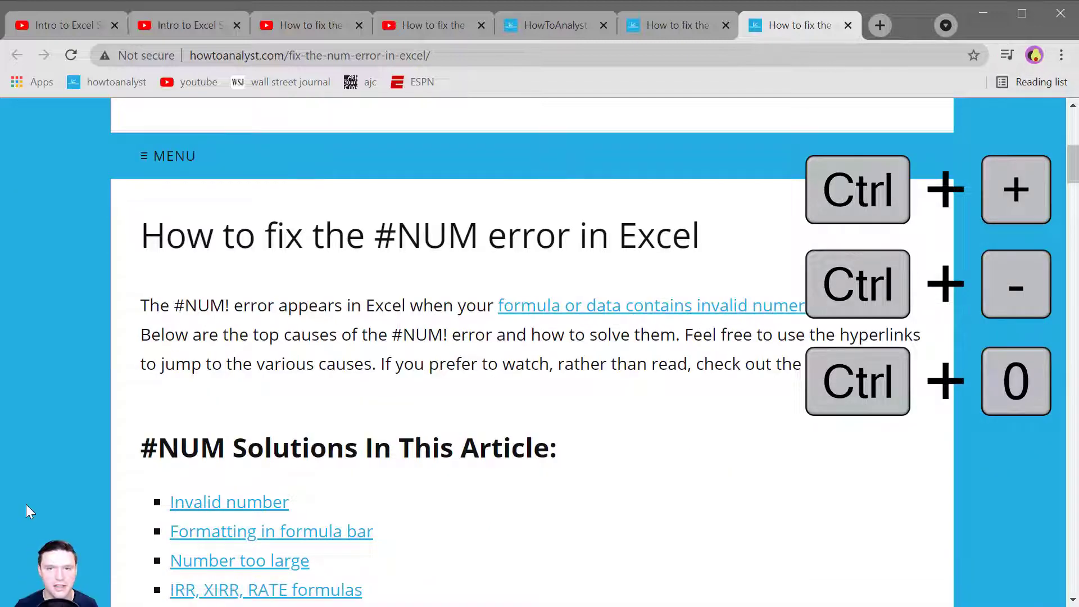
pyautogui.hotkey('ctrl', '1')
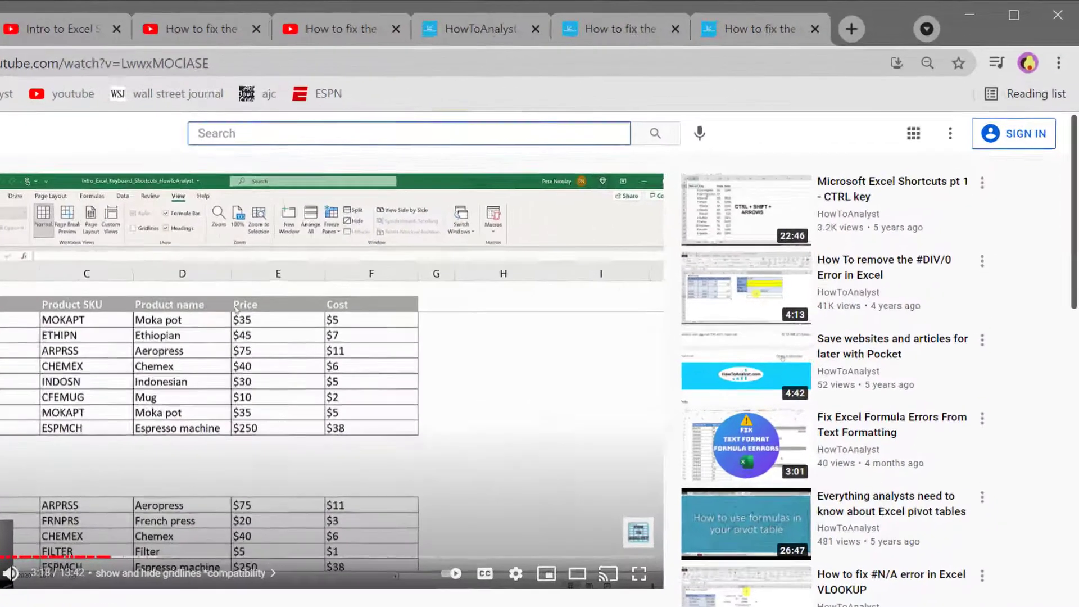
# Focus YouTube search, go back to the channel videos and forward again, then open the #NULL article tab.
pyautogui.press('/')
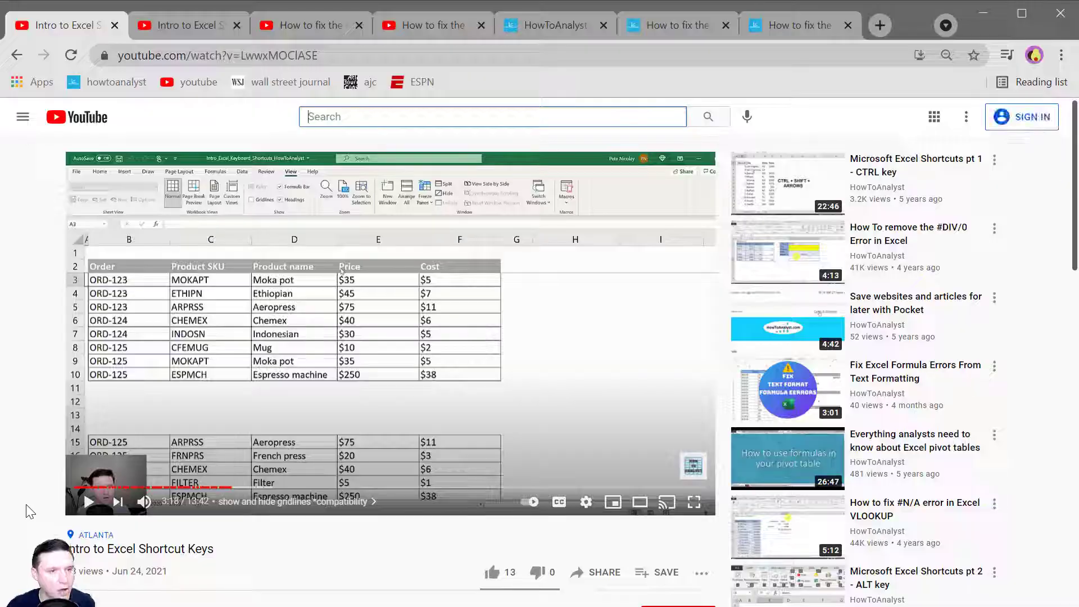
pyautogui.hotkey('alt', 'Left')
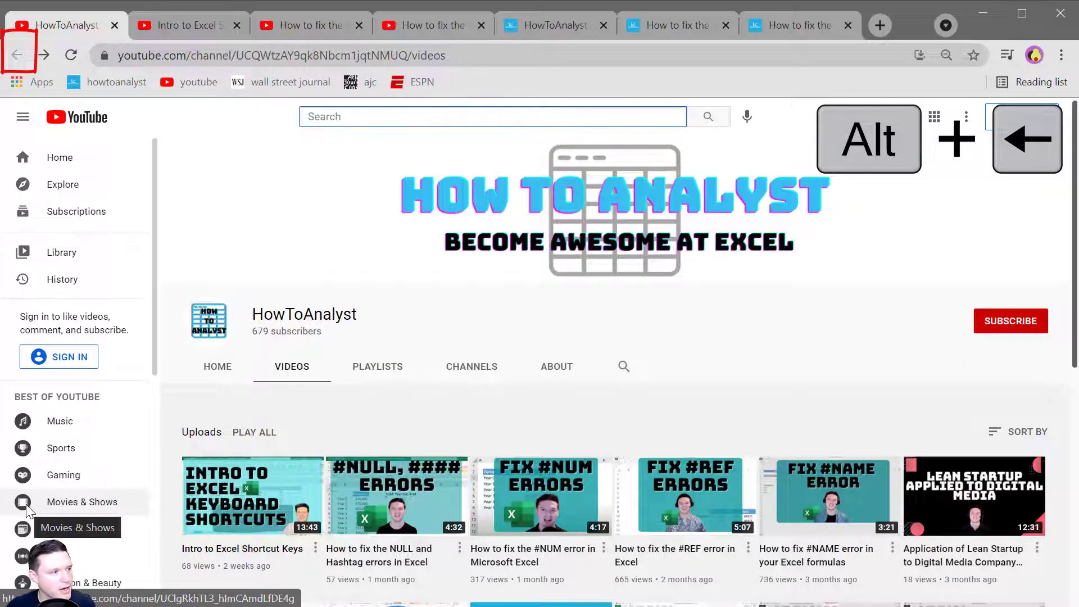
pyautogui.hotkey('alt', 'Right')
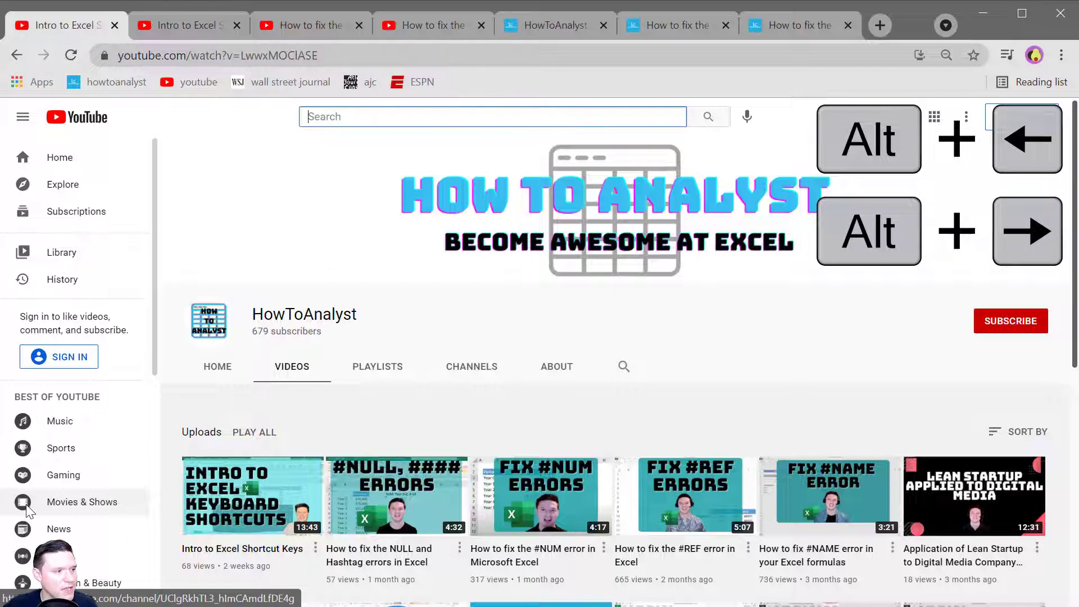
pyautogui.hotkey('ctrl', '6')
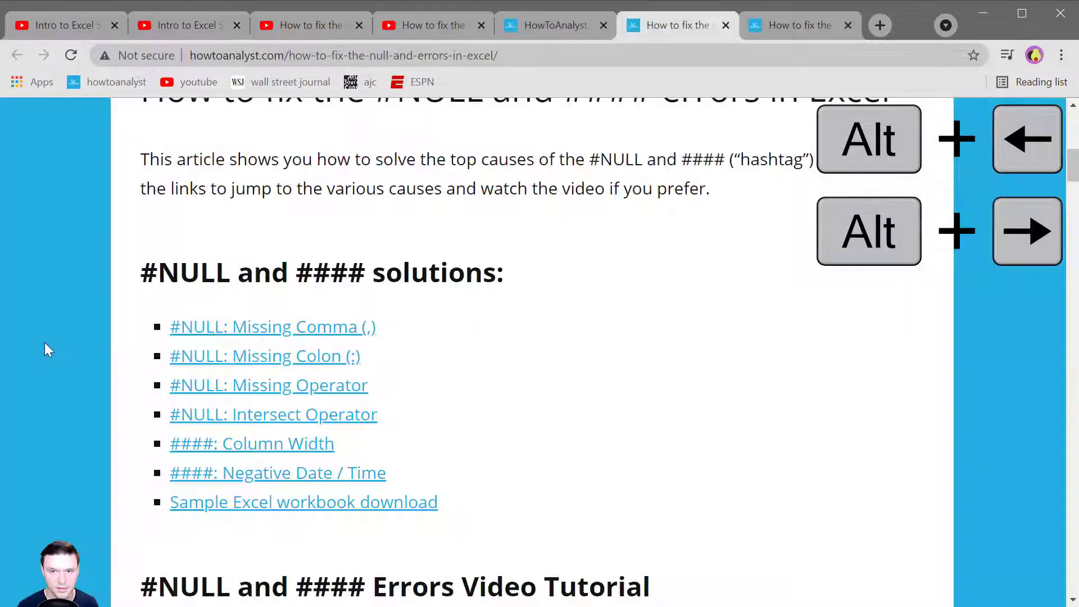
# Find 'excel' in the article, step forward through matches, then back to the Sample Excel workbook link.
pyautogui.hotkey('ctrl', 'f')
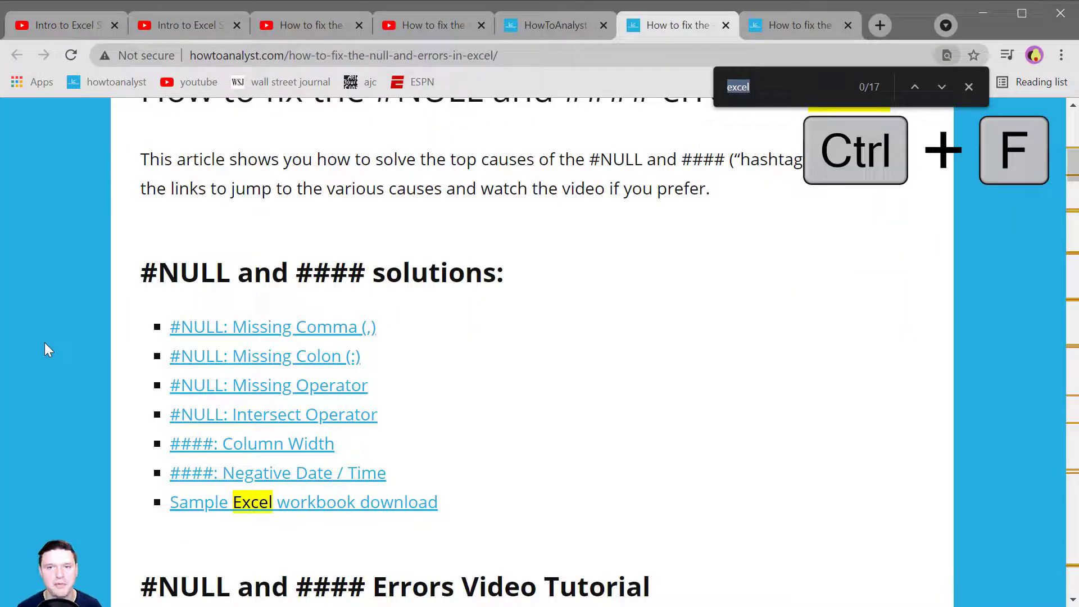
pyautogui.press('Return')
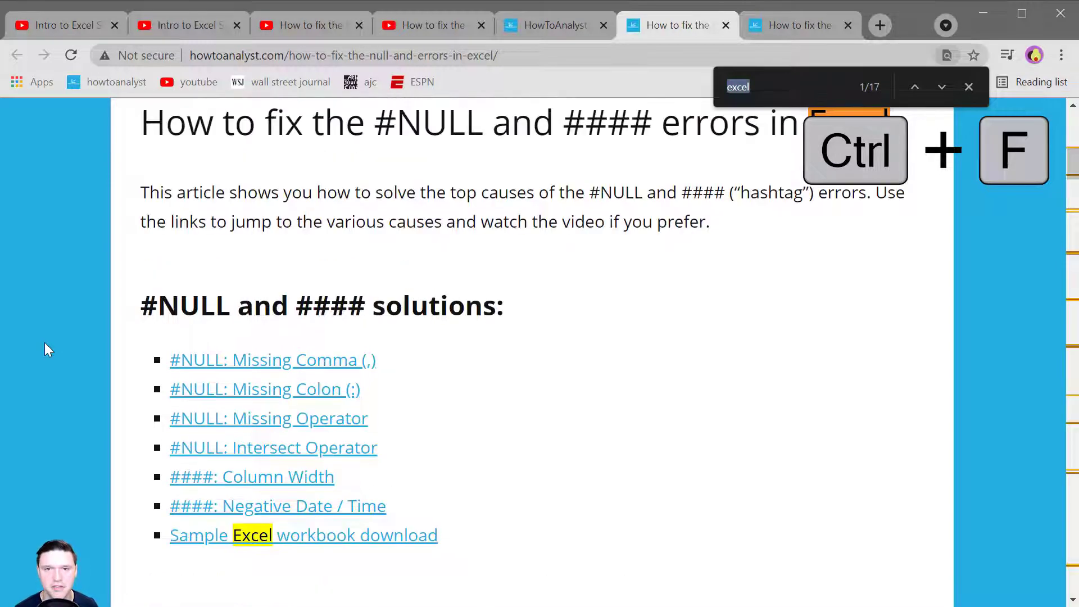
pyautogui.hotkey('ctrl', 'g')
pyautogui.hotkey('ctrl', 'g')
pyautogui.hotkey('ctrl', 'g')
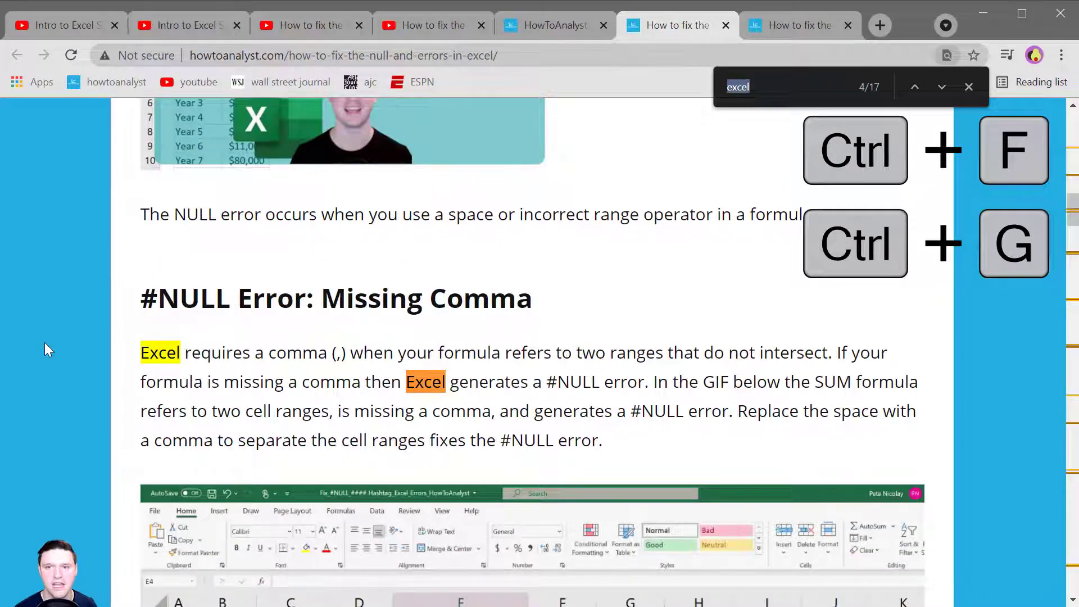
pyautogui.hotkey('ctrl', 'g')
pyautogui.hotkey('ctrl', 'shift', 'g')
pyautogui.hotkey('ctrl', 'shift', 'g')
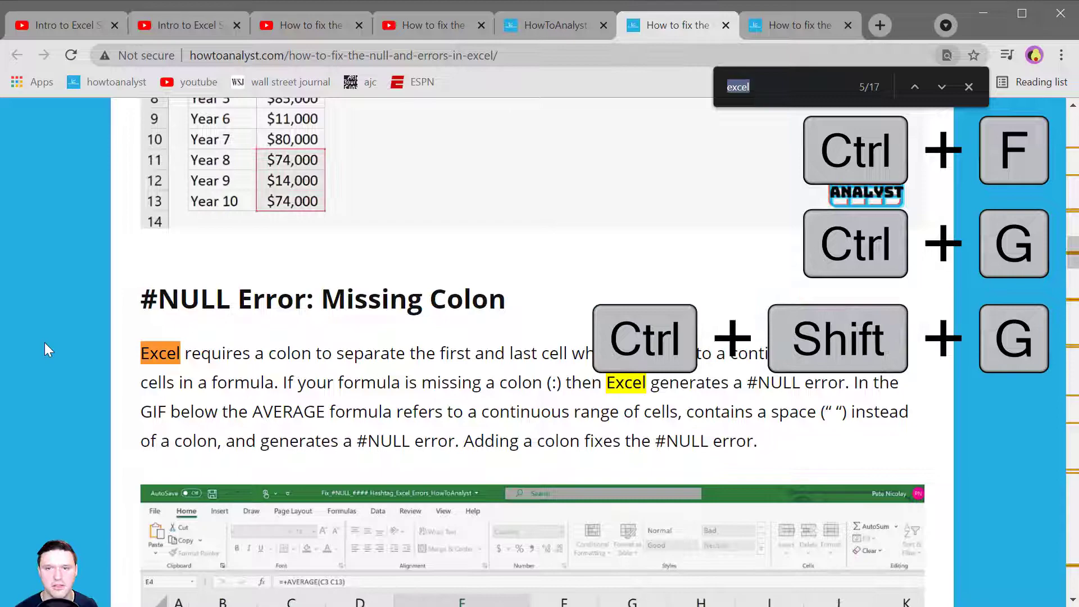
pyautogui.hotkey('ctrl', 'shift', 'g')
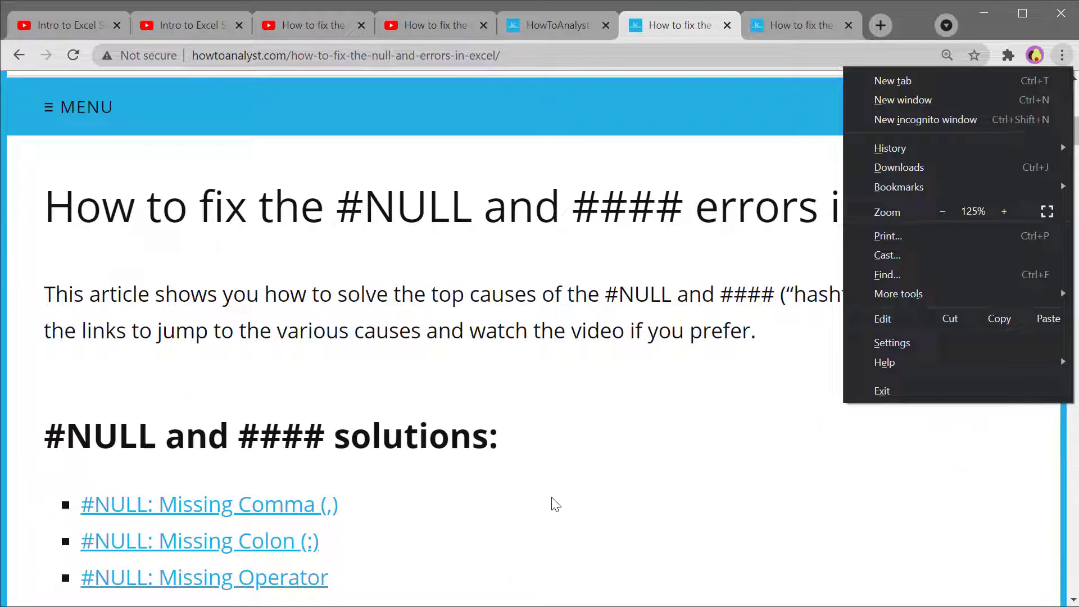
# Open Chrome Settings, then hide and re-show the bookmarks bar with Ctrl+Shift+B.
pyautogui.press('s')
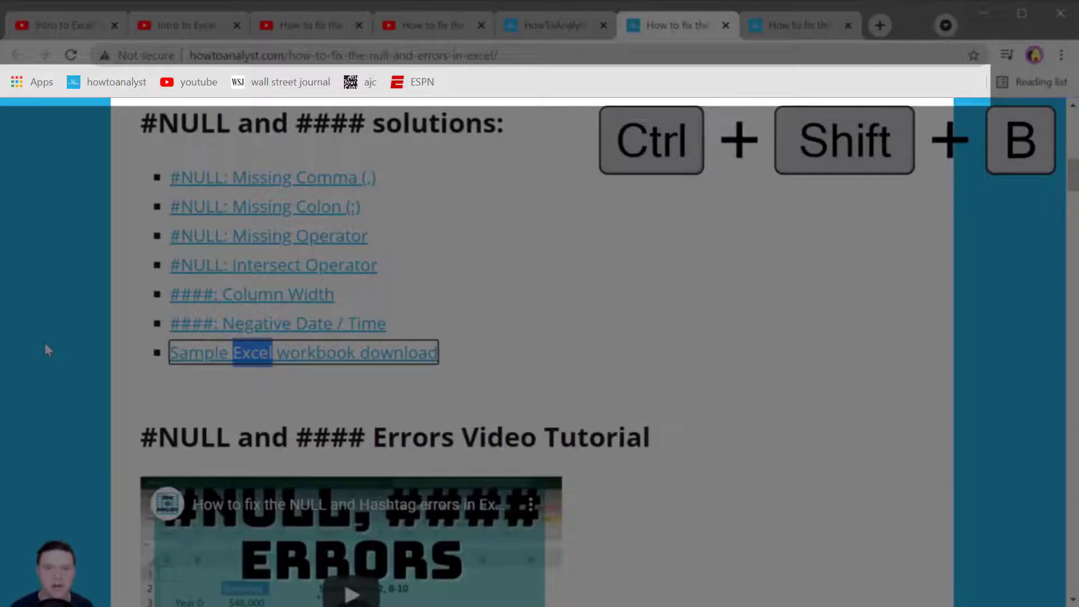
pyautogui.hotkey('ctrl', 'shift', 'b')
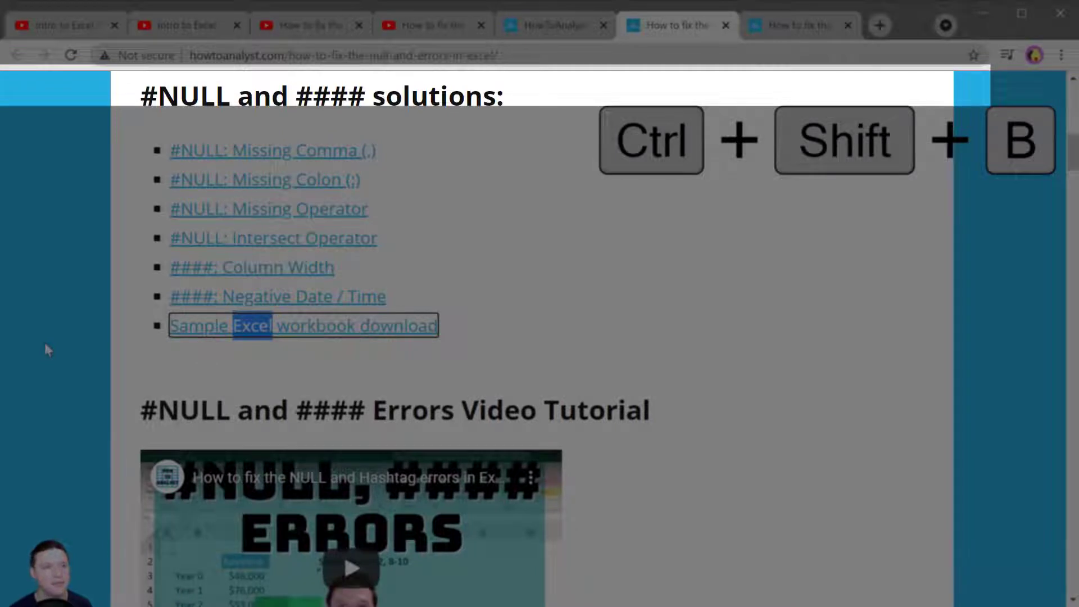
pyautogui.hotkey('ctrl', 'shift', 'b')
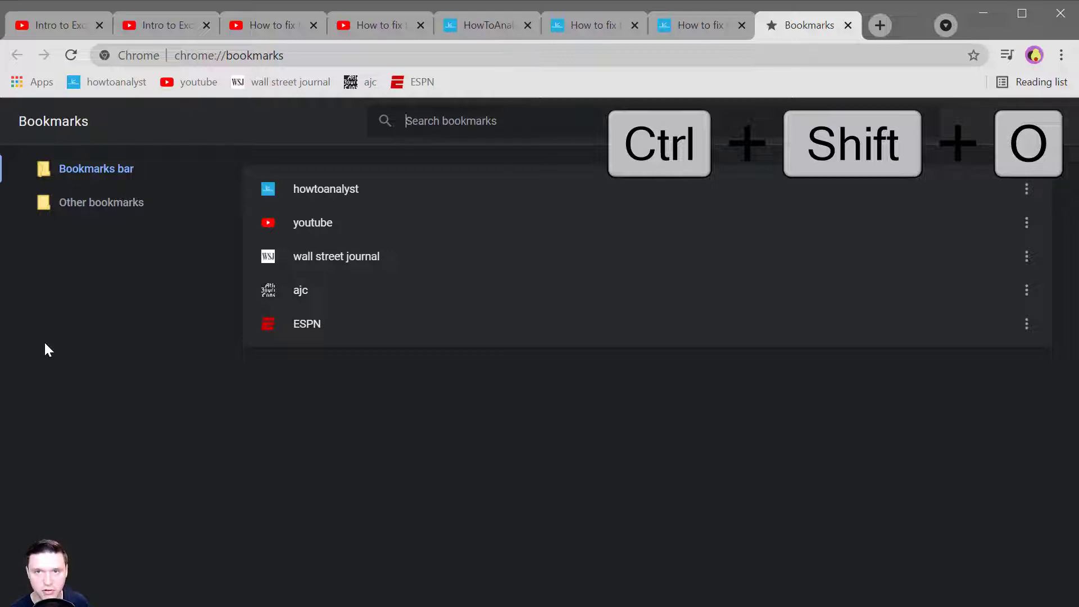
# Open the browsing history in a new tab with Ctrl+H.
pyautogui.hotkey('ctrl', 'h')
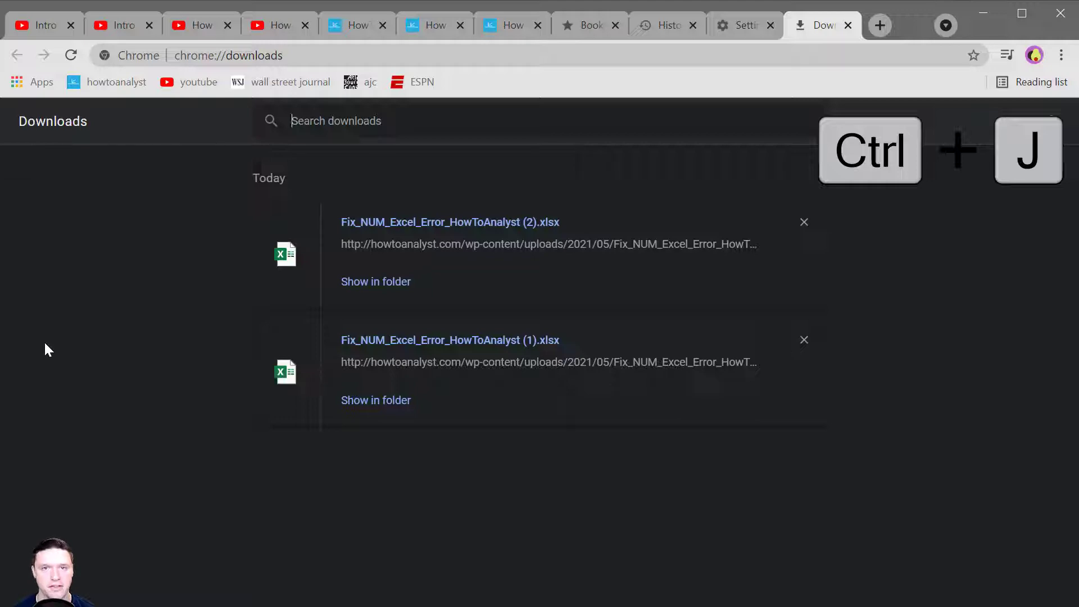
# End the Intro to Excel tab's process from Chrome's Task Manager (Shift+Esc).
pyautogui.hotkey('shift', 'Escape')
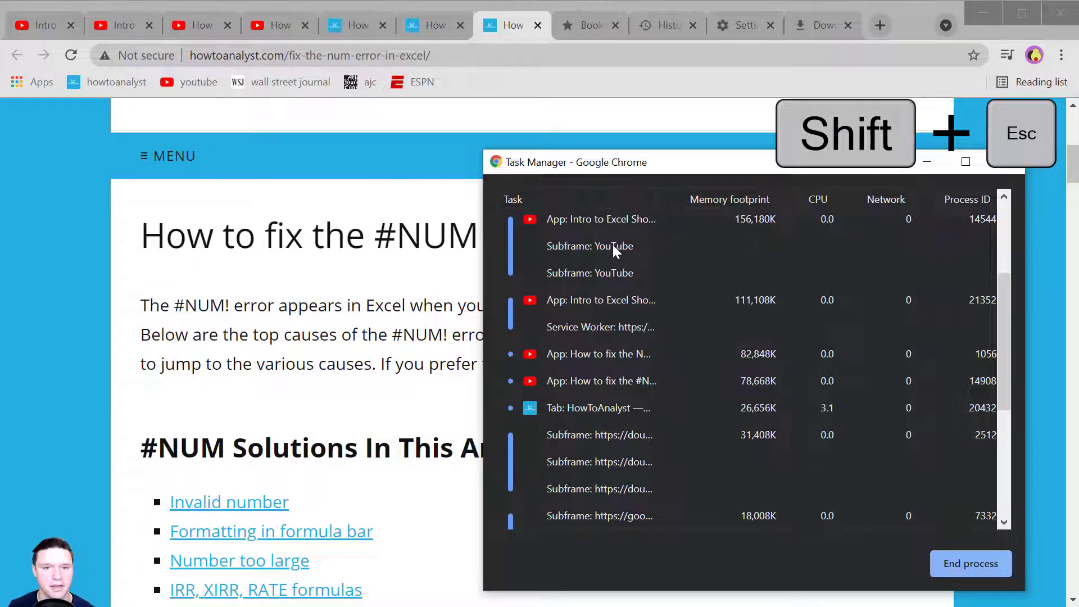
pyautogui.click(592, 212)
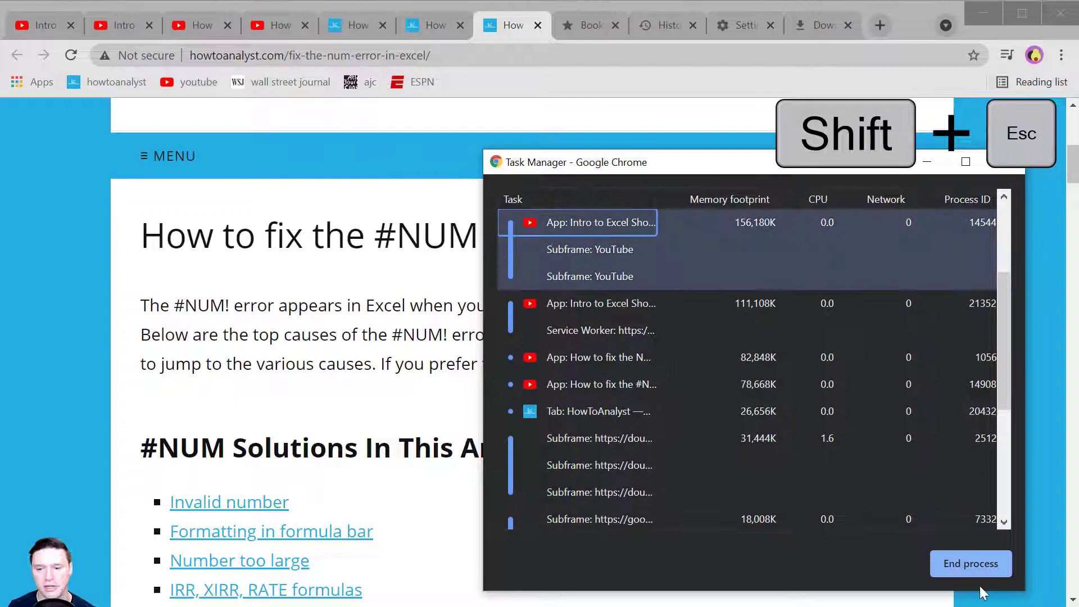
pyautogui.click(981, 557)
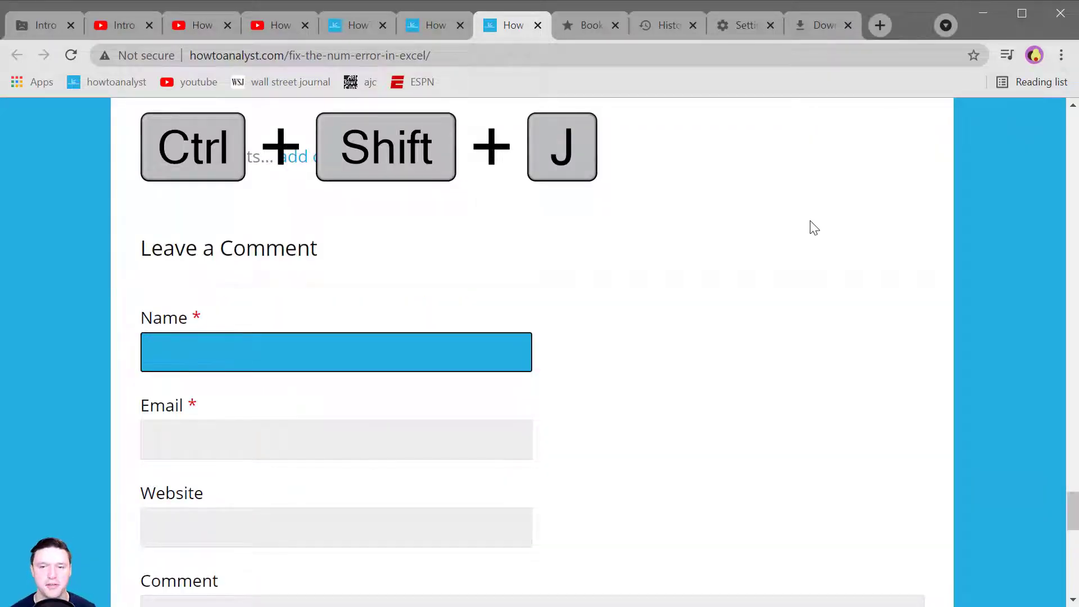
# Open DevTools with Ctrl+Shift+J and show the Elements panel.
pyautogui.hotkey('ctrl', 'shift', 'j')
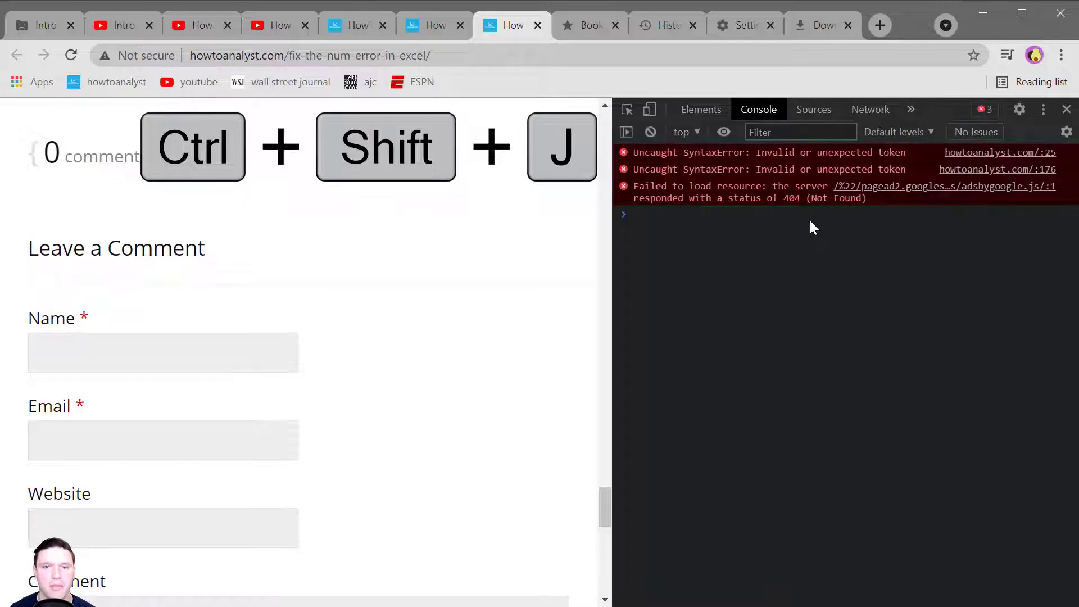
pyautogui.click(700, 110)
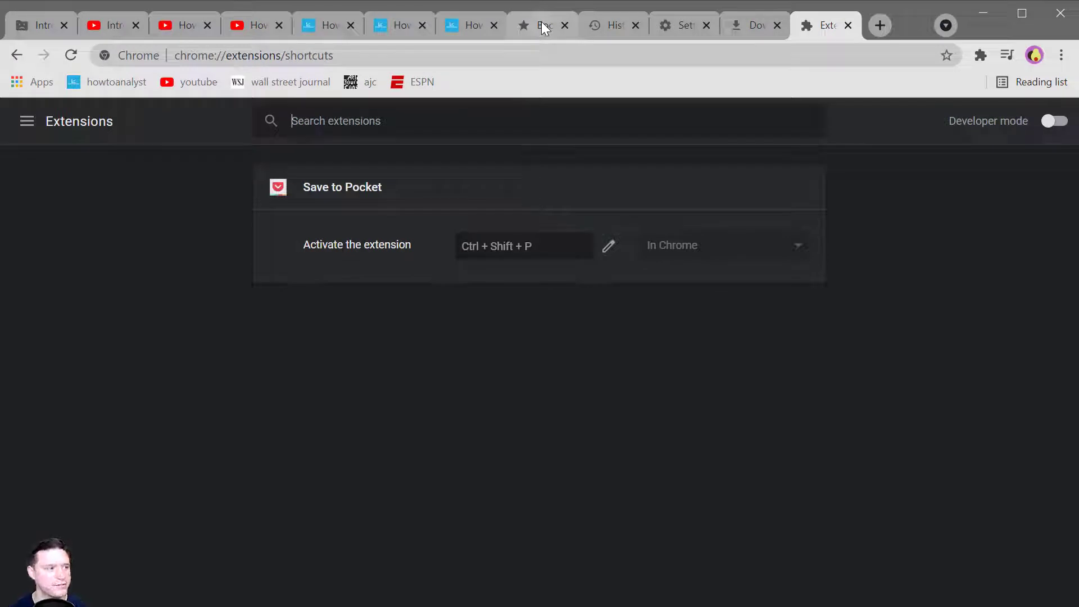
# Load cnn.com in the sixth tab, then search Google for excel tutorials in a new tab.
pyautogui.hotkey('ctrl', '6')
pyautogui.hotkey('ctrl', 'l')
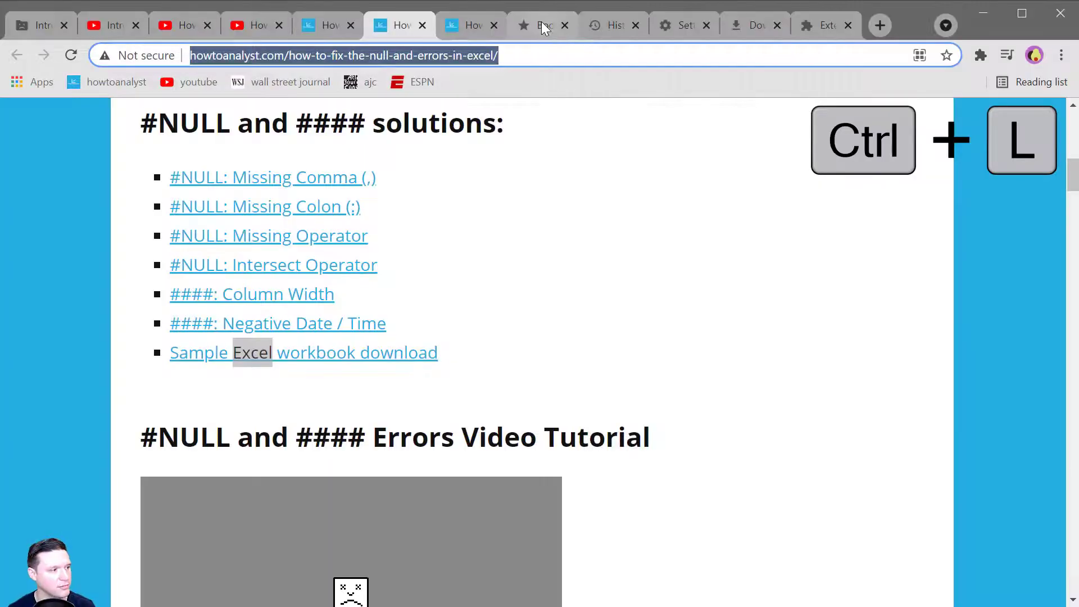
pyautogui.write('cnn')
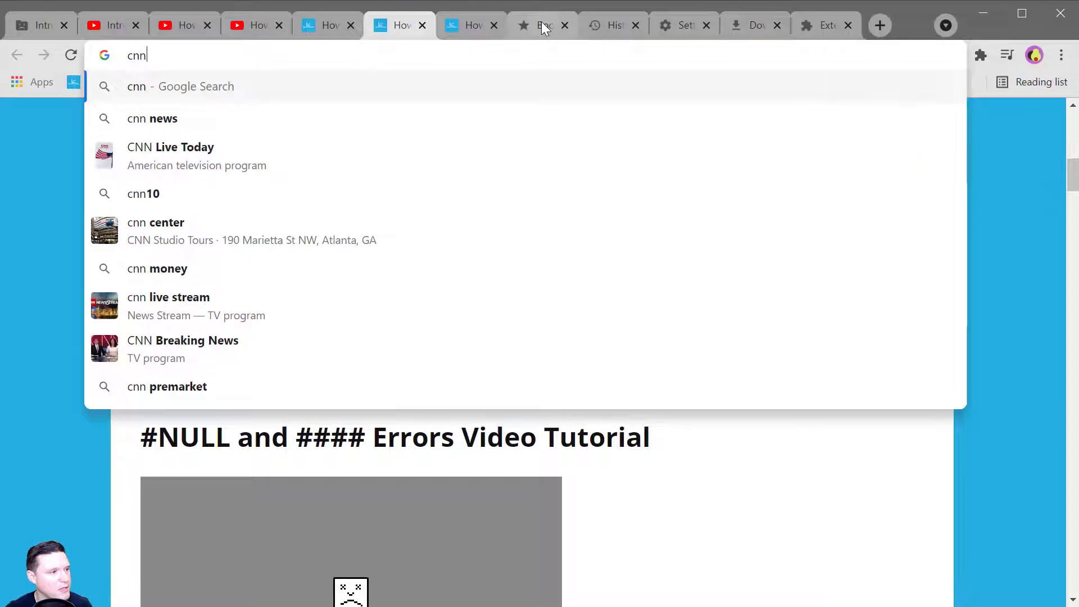
pyautogui.hotkey('ctrl', 'Return')
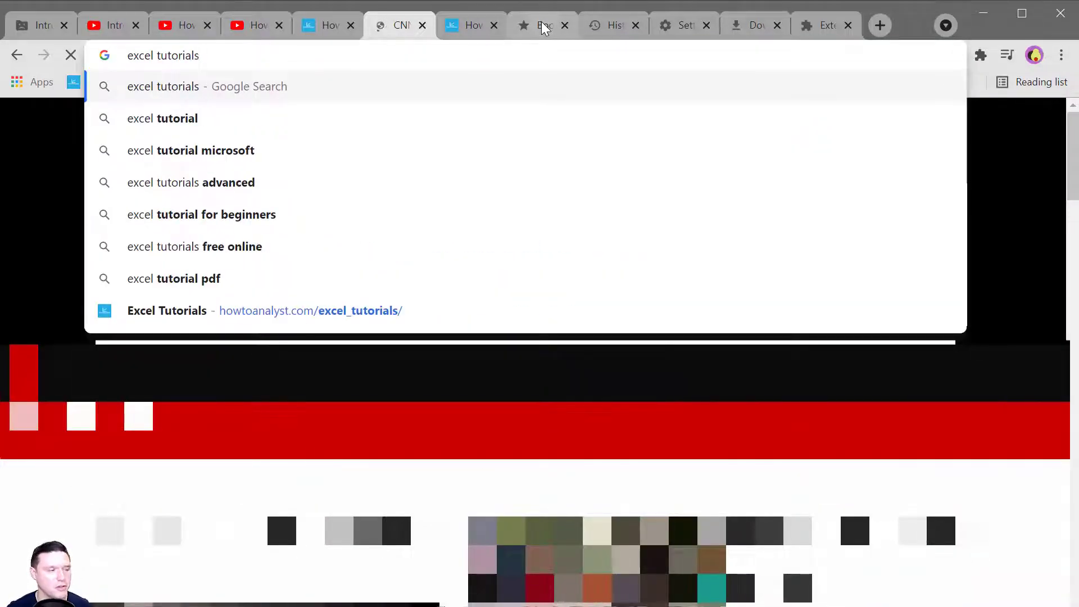
pyautogui.hotkey('alt', 'Return')
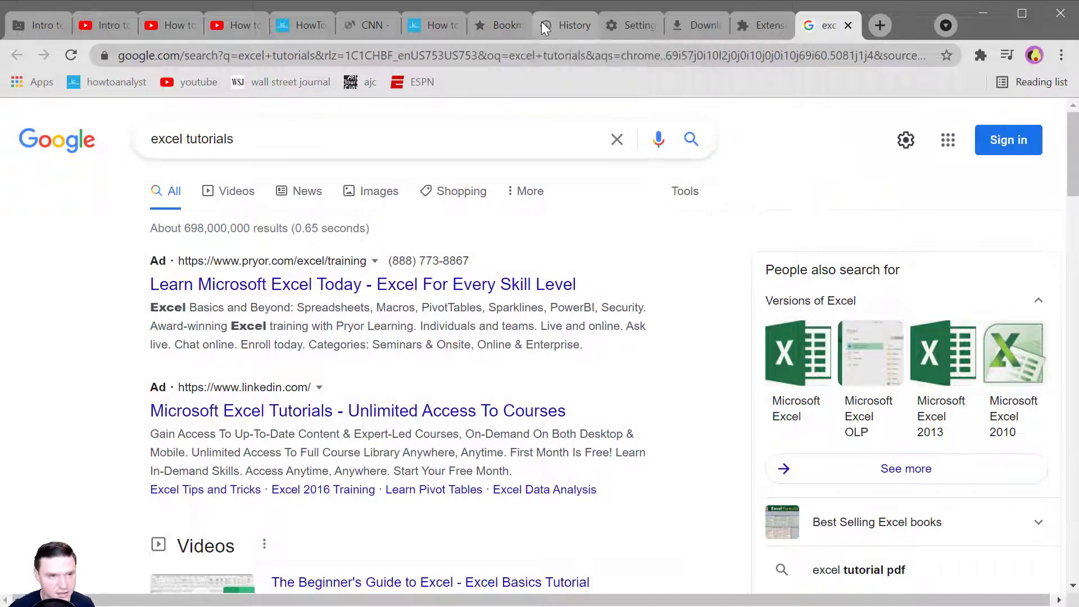
# Remove the cnn.com prediction from the address bar suggestions.
pyautogui.hotkey('ctrl', 'l')
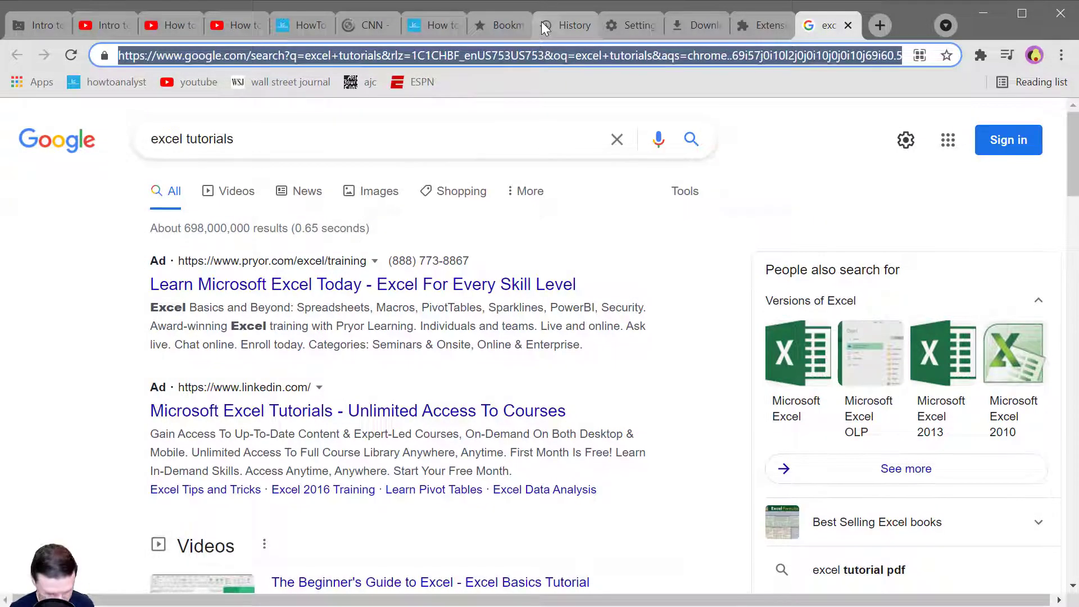
pyautogui.write('cnn.com')
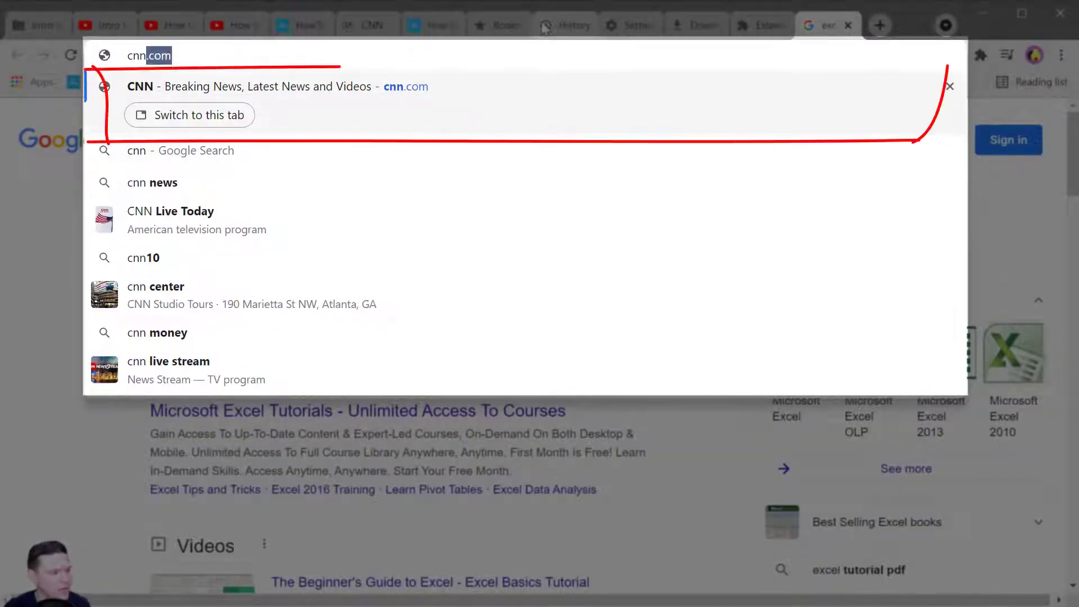
pyautogui.hotkey('shift', 'Delete')
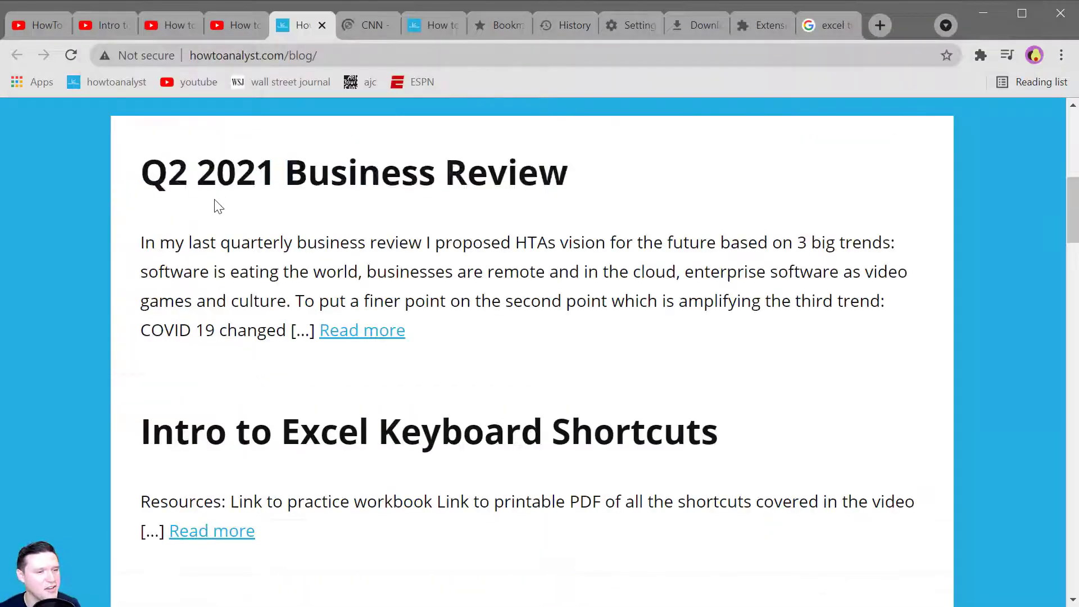
# Open Q2 2021 Business Review and Intro to Excel Keyboard Shortcuts as background tabs, Q2 2021 also in a new window.
pyautogui.keyDown('ctrl'); pyautogui.click(228, 185); pyautogui.keyUp('ctrl')
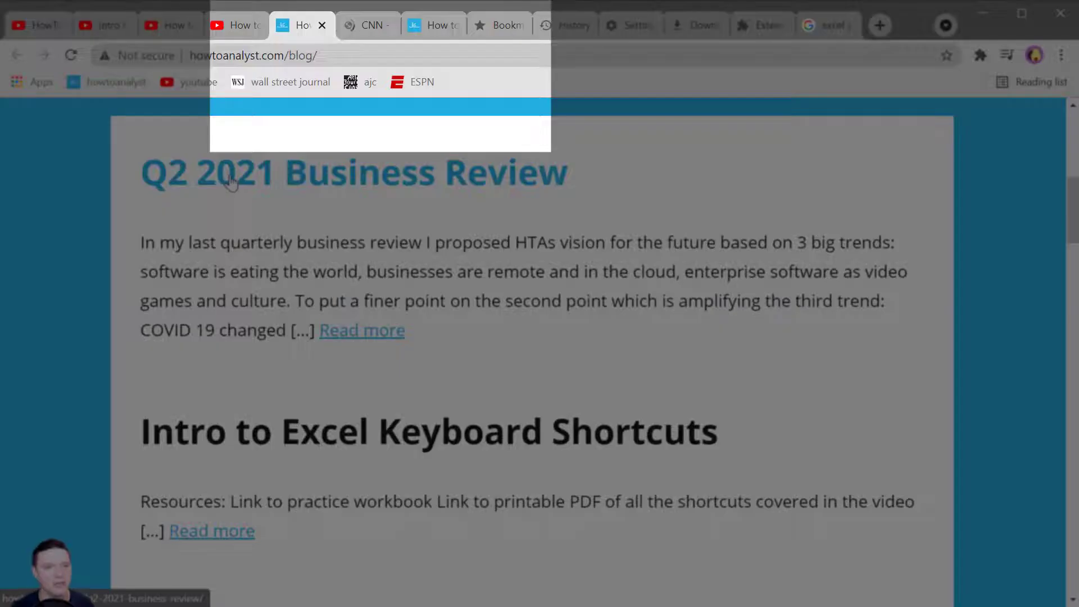
pyautogui.keyDown('ctrl'); pyautogui.click(234, 443); pyautogui.keyUp('ctrl')
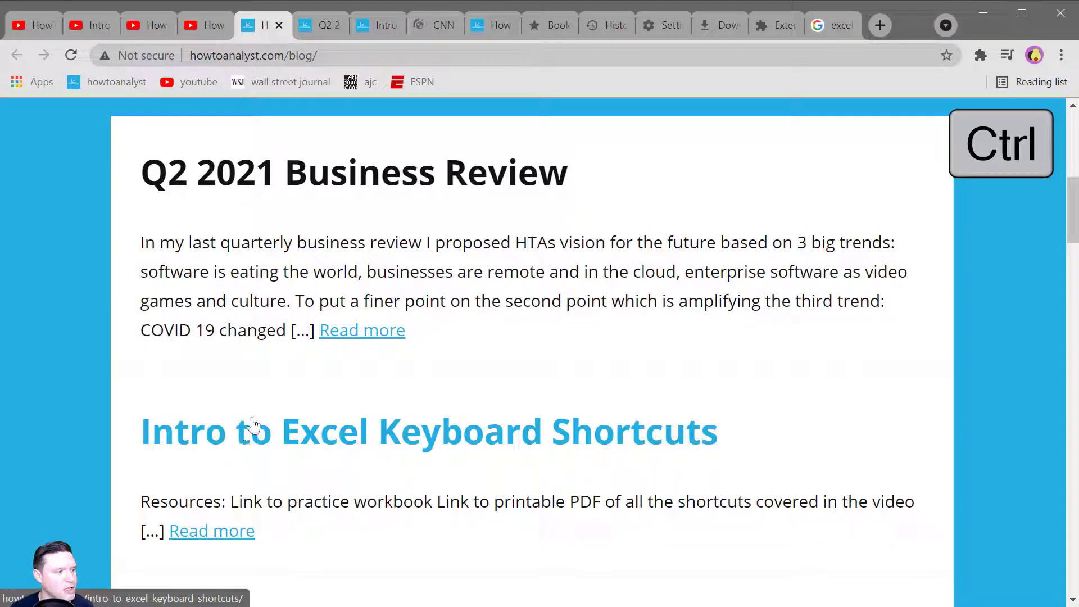
pyautogui.keyDown('ctrl'); pyautogui.keyDown('shift'); pyautogui.click(299, 179); pyautogui.keyUp('shift'); pyautogui.keyUp('ctrl')
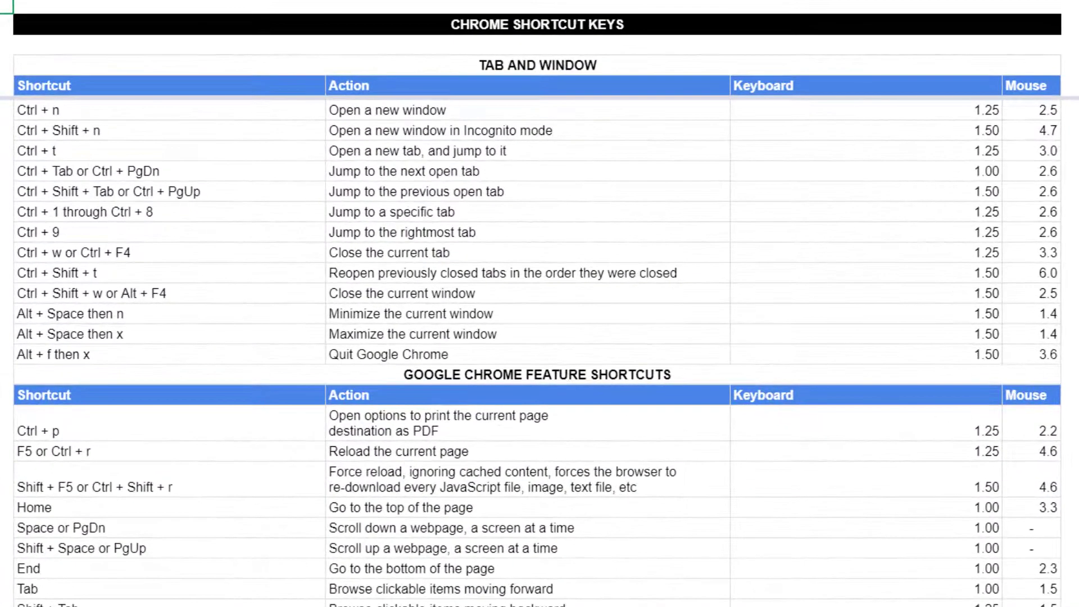
pyautogui.scroll(-3, 537, 348)
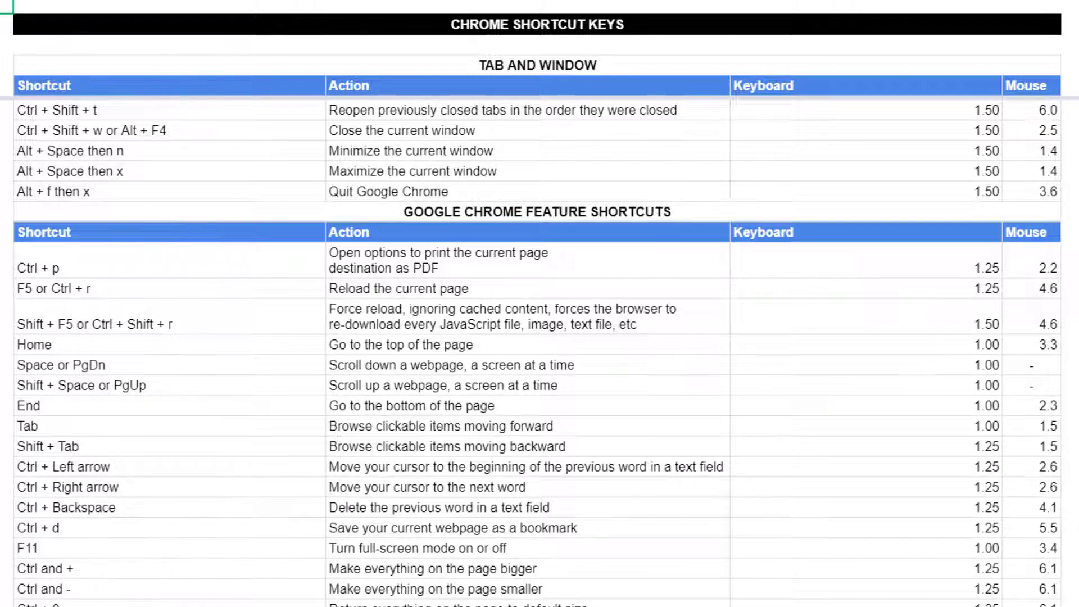
pyautogui.scroll(-5, 537, 348)
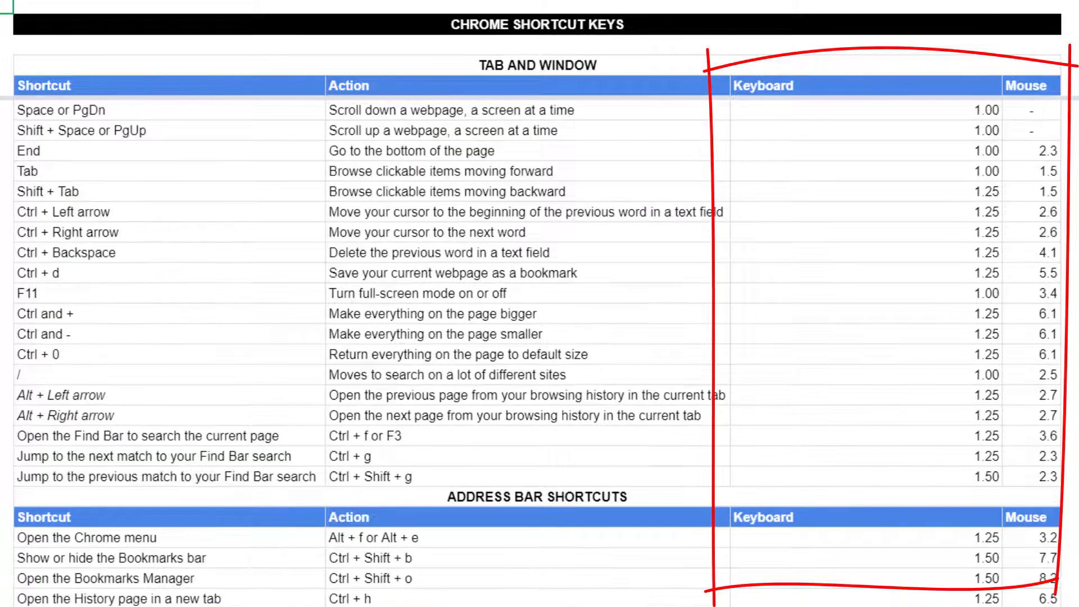
pyautogui.scroll(-2, 537, 348)
pyautogui.scroll(-3, 537, 348)
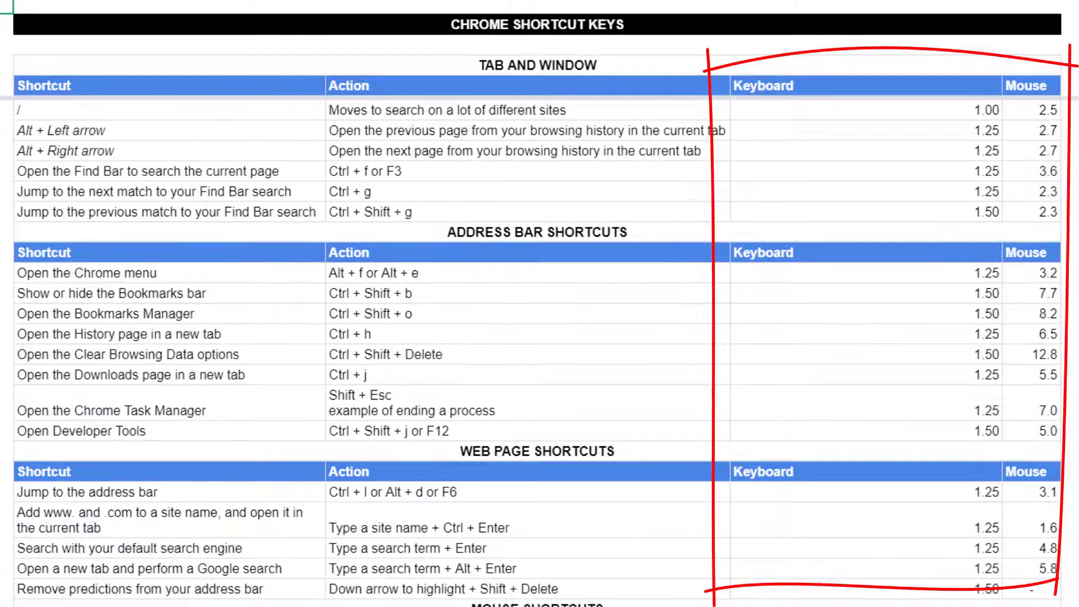
pyautogui.scroll(-3, 537, 348)
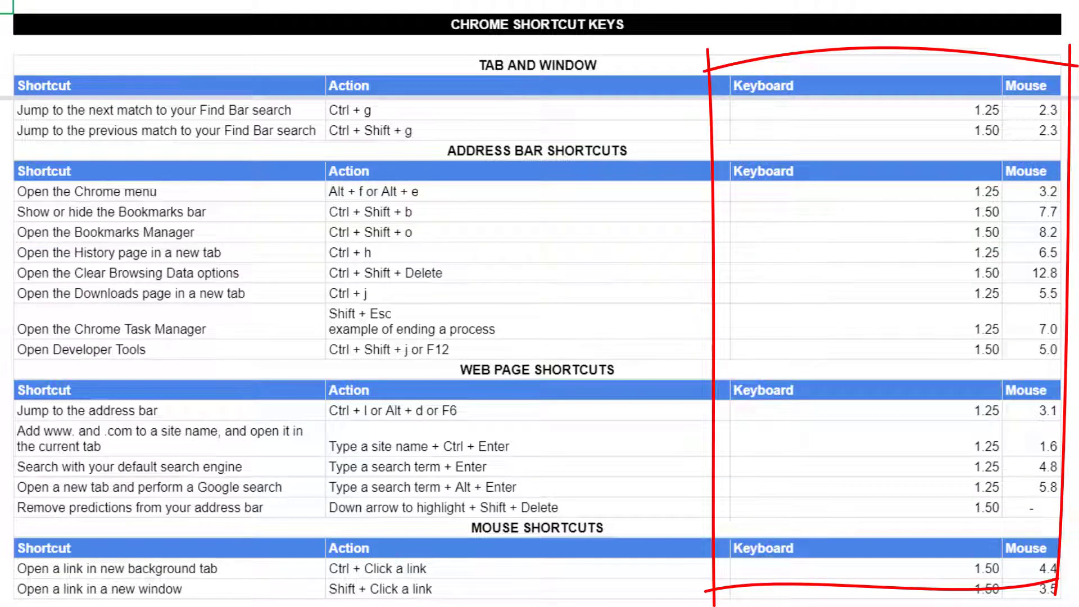